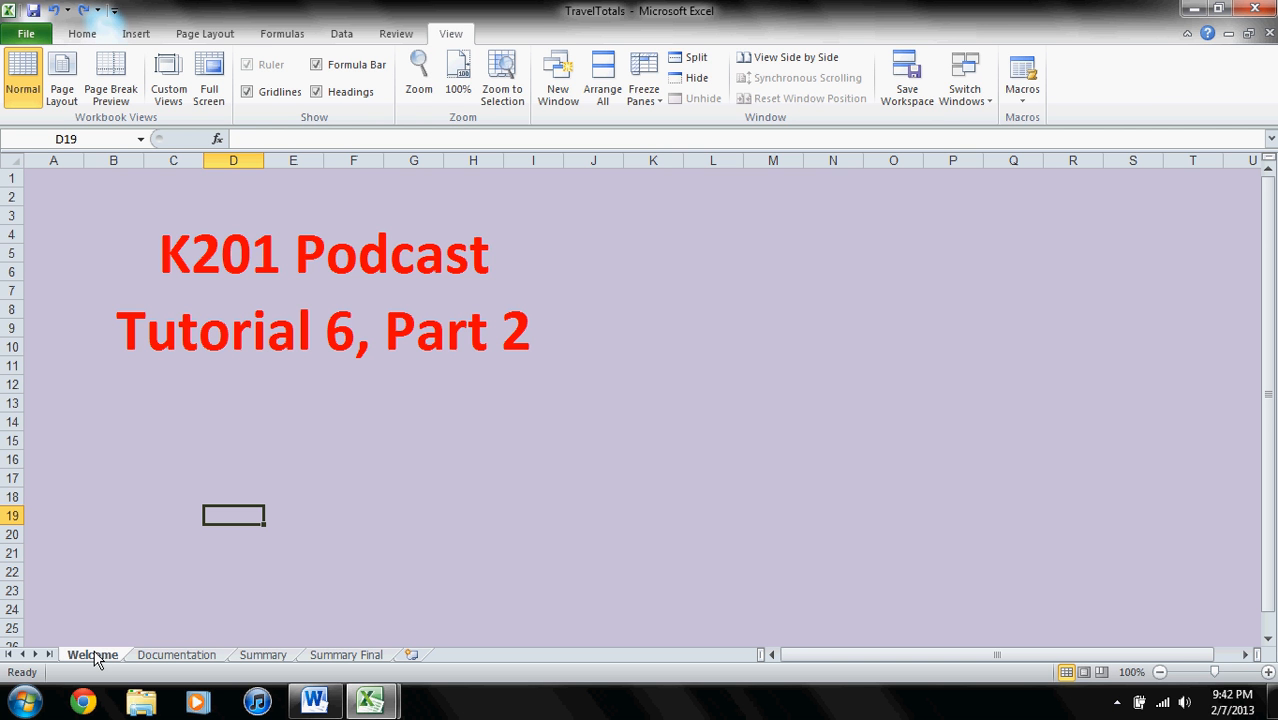
- Save the TravelTotals workbook under the new name Totals2013 in the Tutorial 6 Part 2 folder
click(26, 33)
click(57, 89)
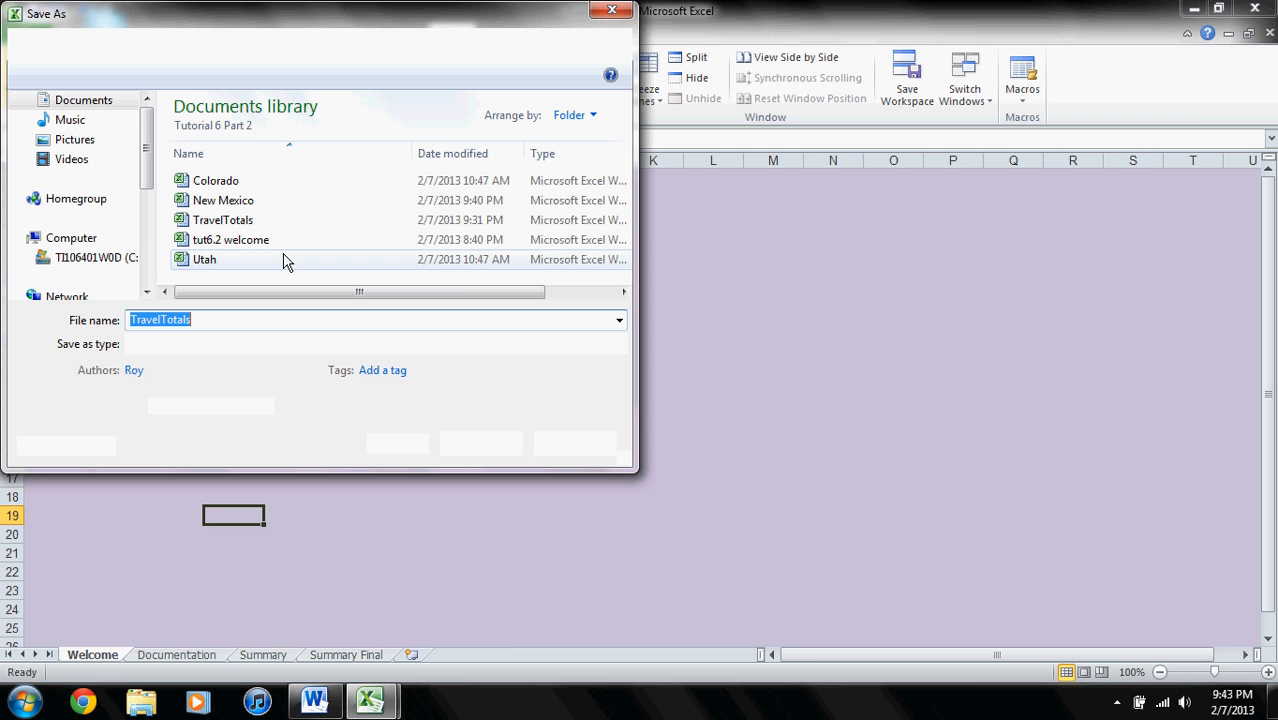
text(Totals)
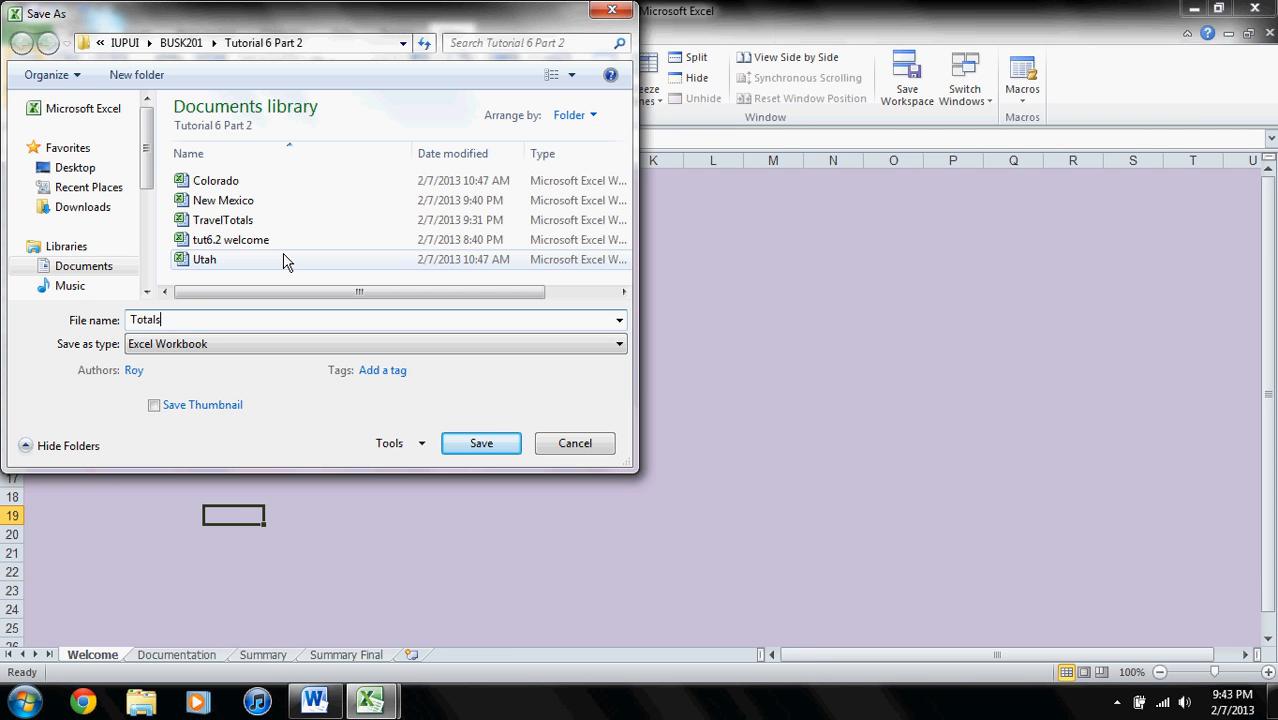
text(2013)
key(Return)
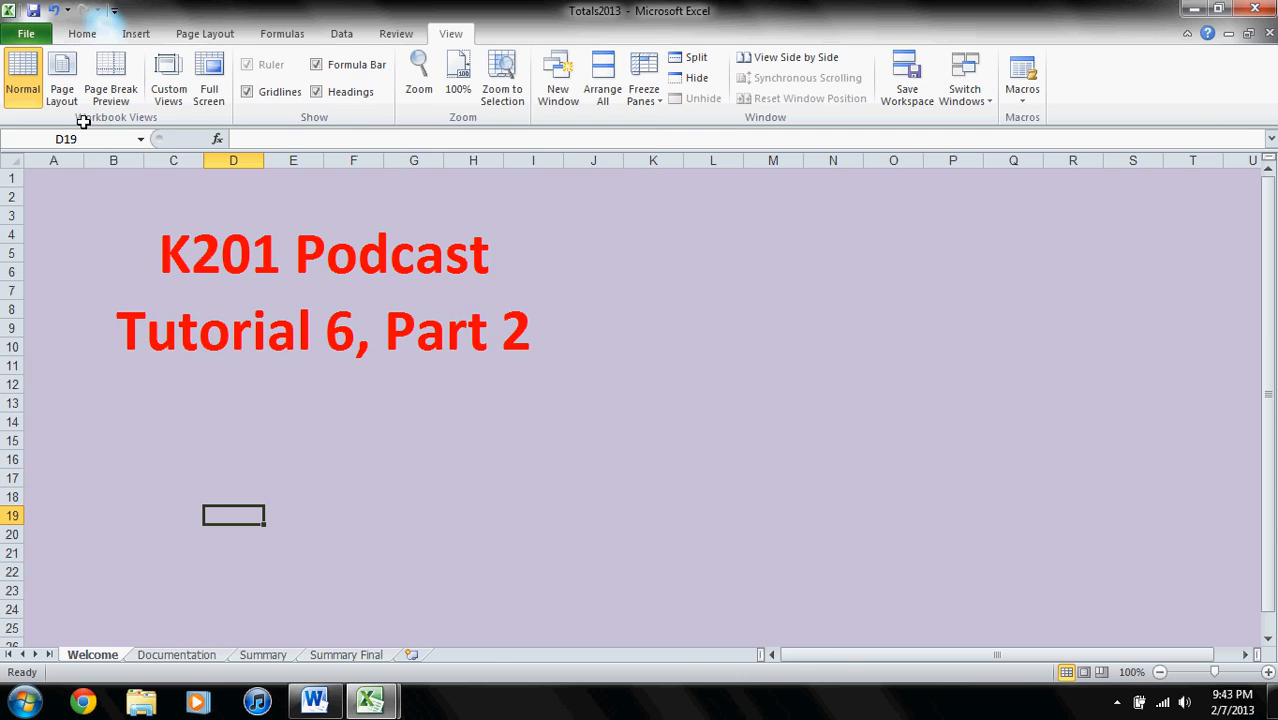
- Open the Colorado and Utah workbooks from the Tutorial 6 Part 2 folder
click(27, 34)
click(53, 116)
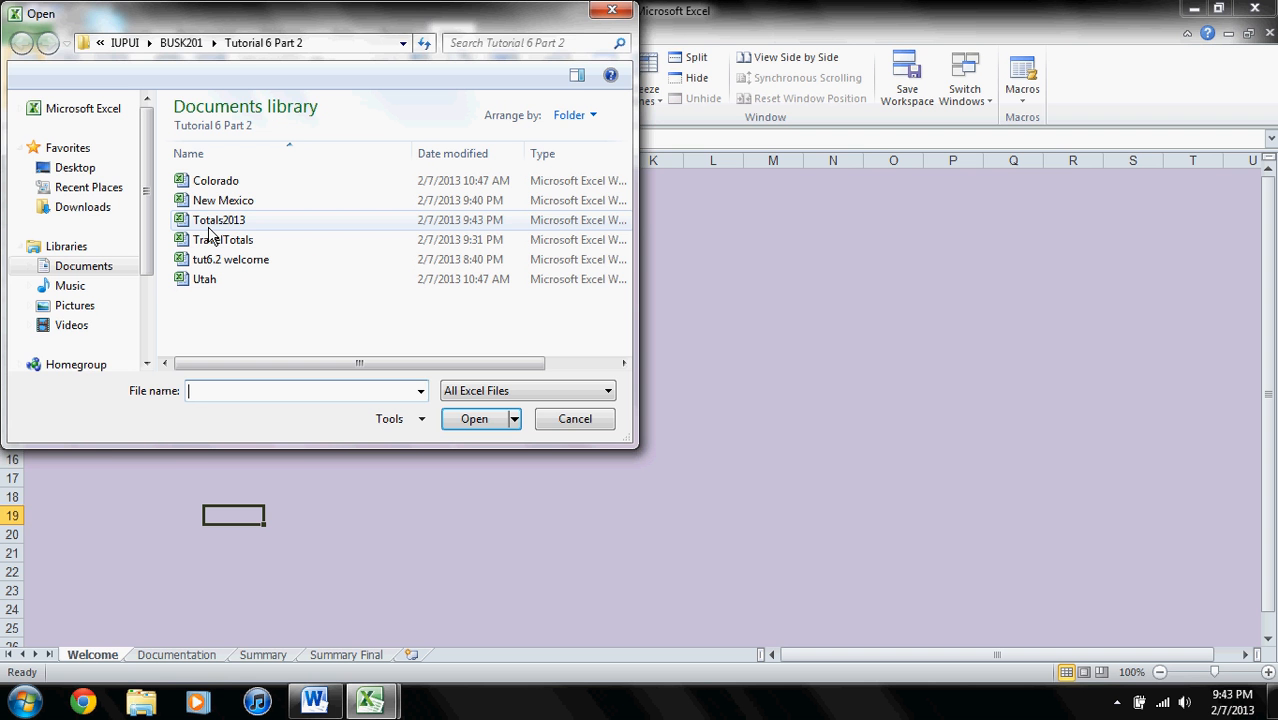
double_click(209, 226)
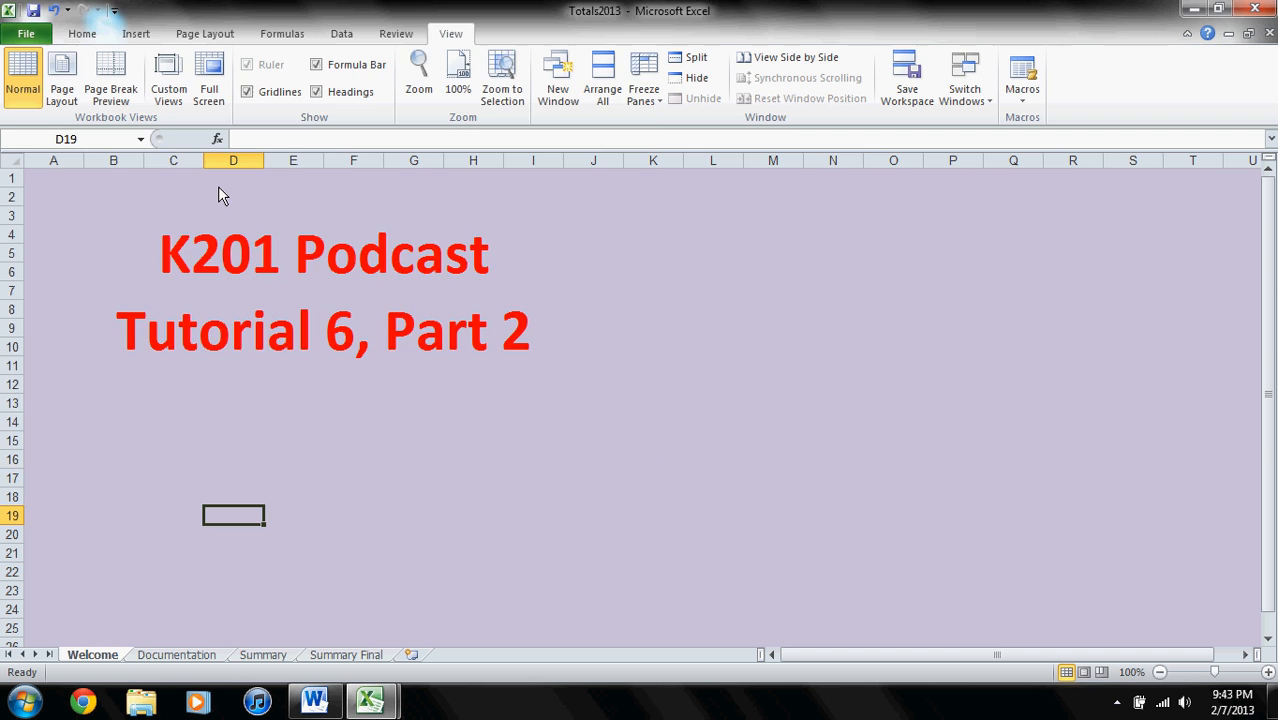
click(33, 40)
click(54, 116)
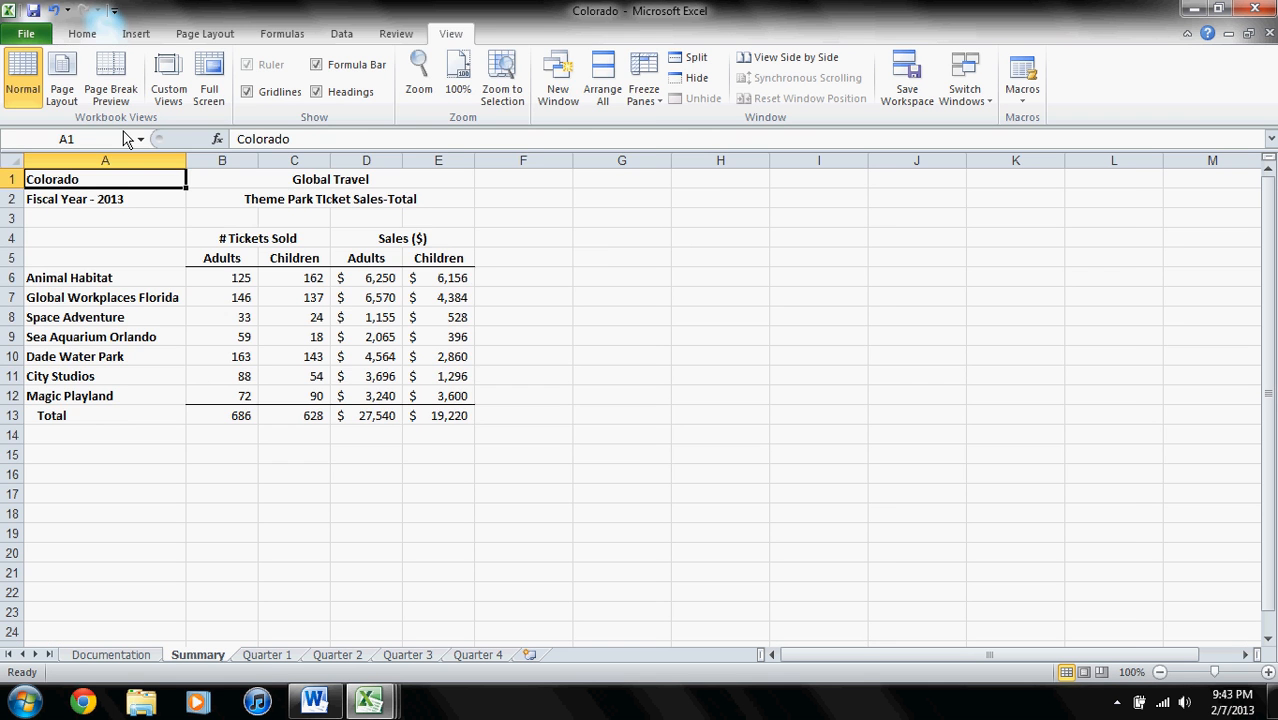
double_click(228, 288)
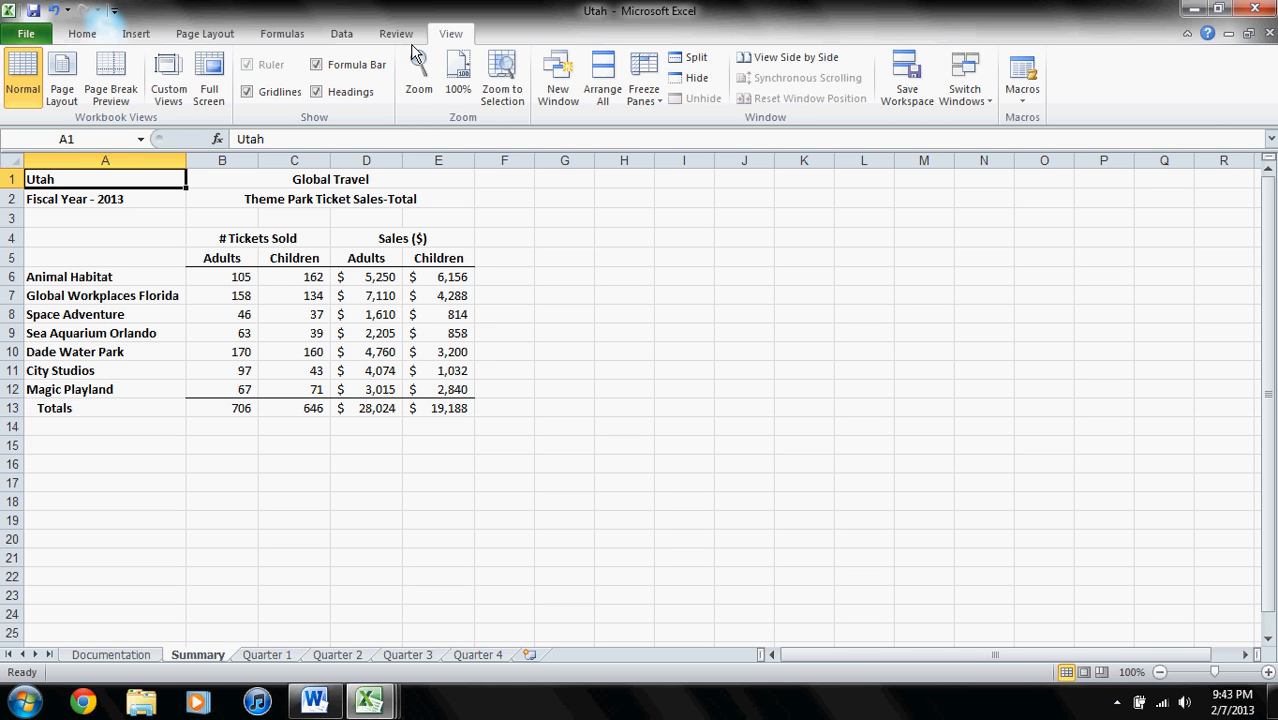
- Switch through the Colorado, Totals2013 and New Mexico workbooks, displaying the Summary sheet in each
click(982, 102)
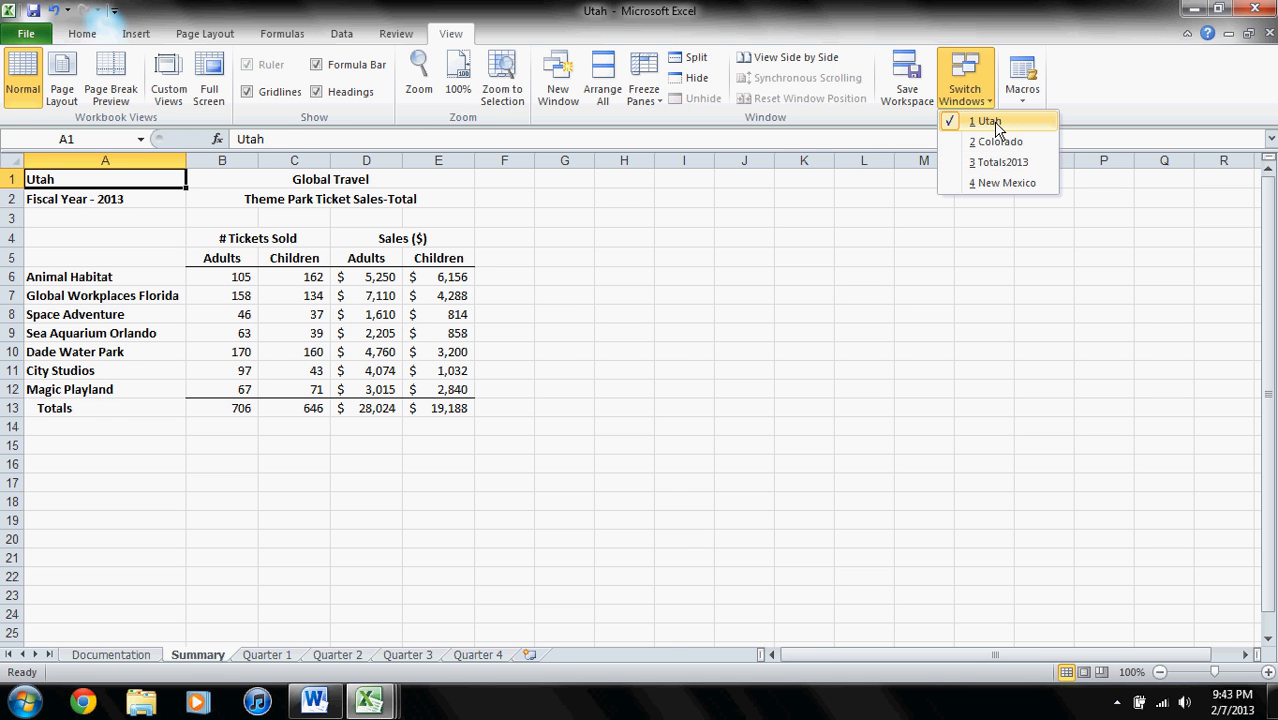
click(996, 141)
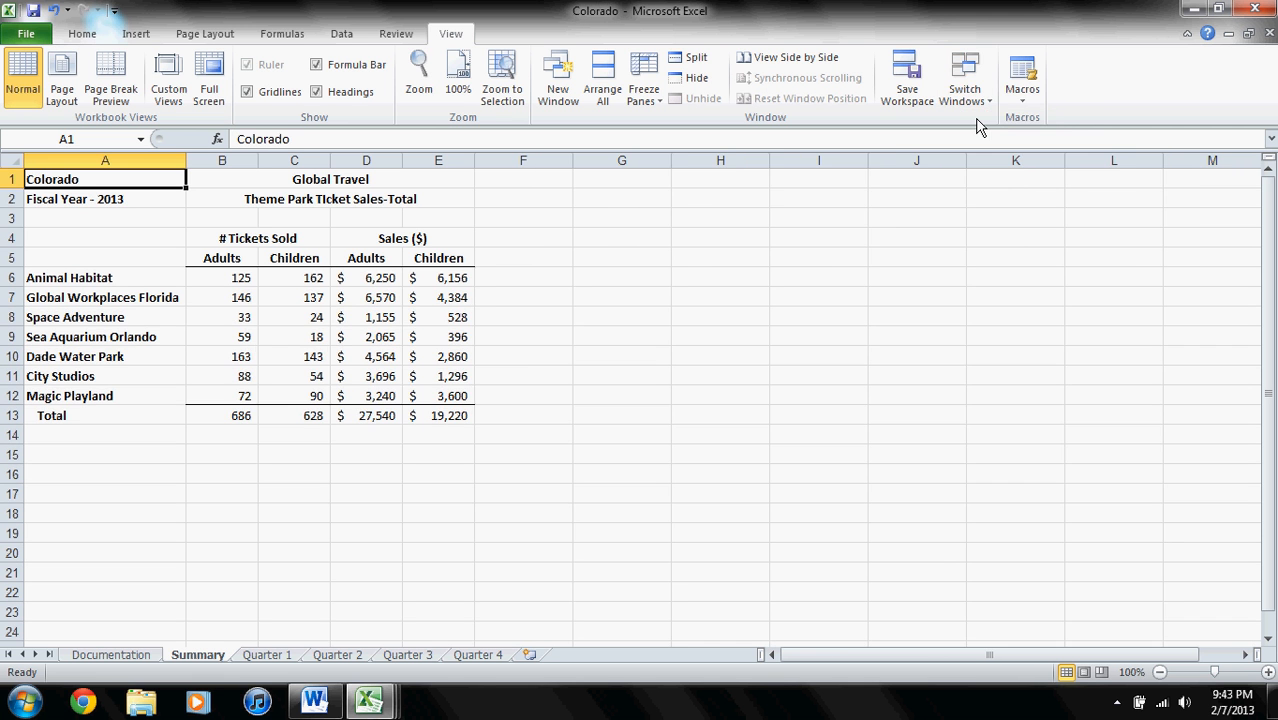
click(966, 92)
click(988, 163)
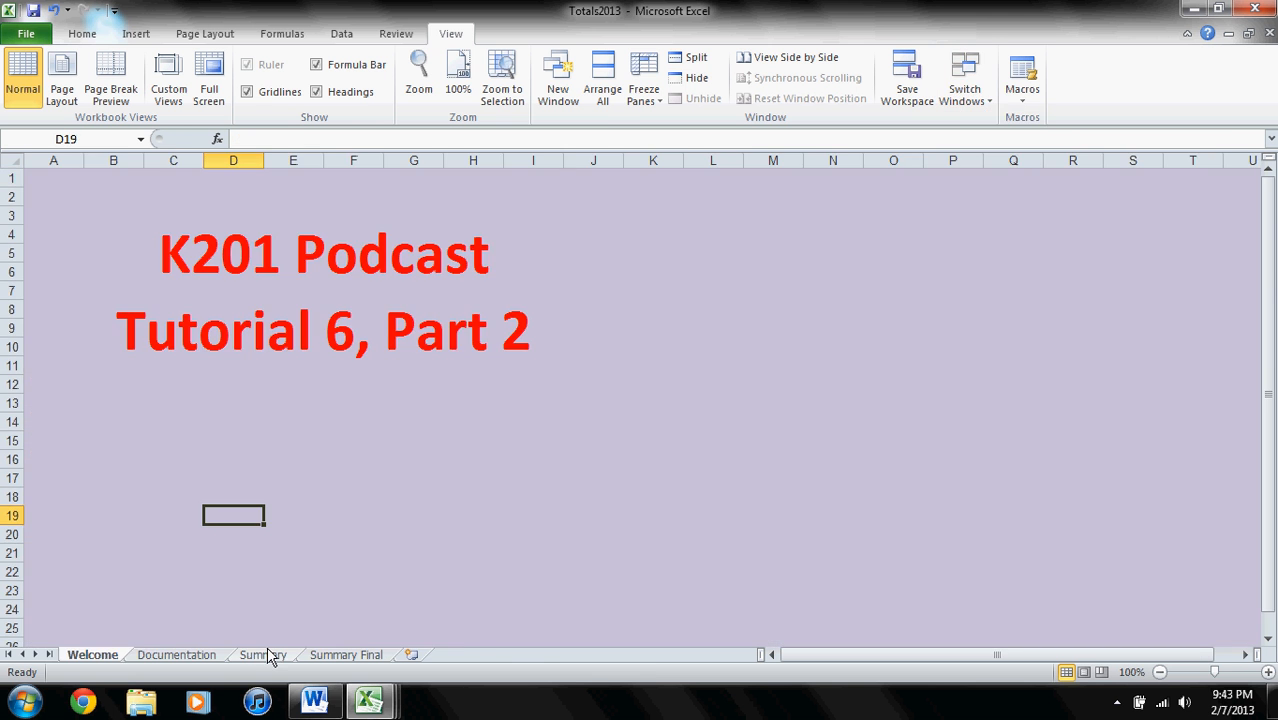
click(266, 650)
click(952, 100)
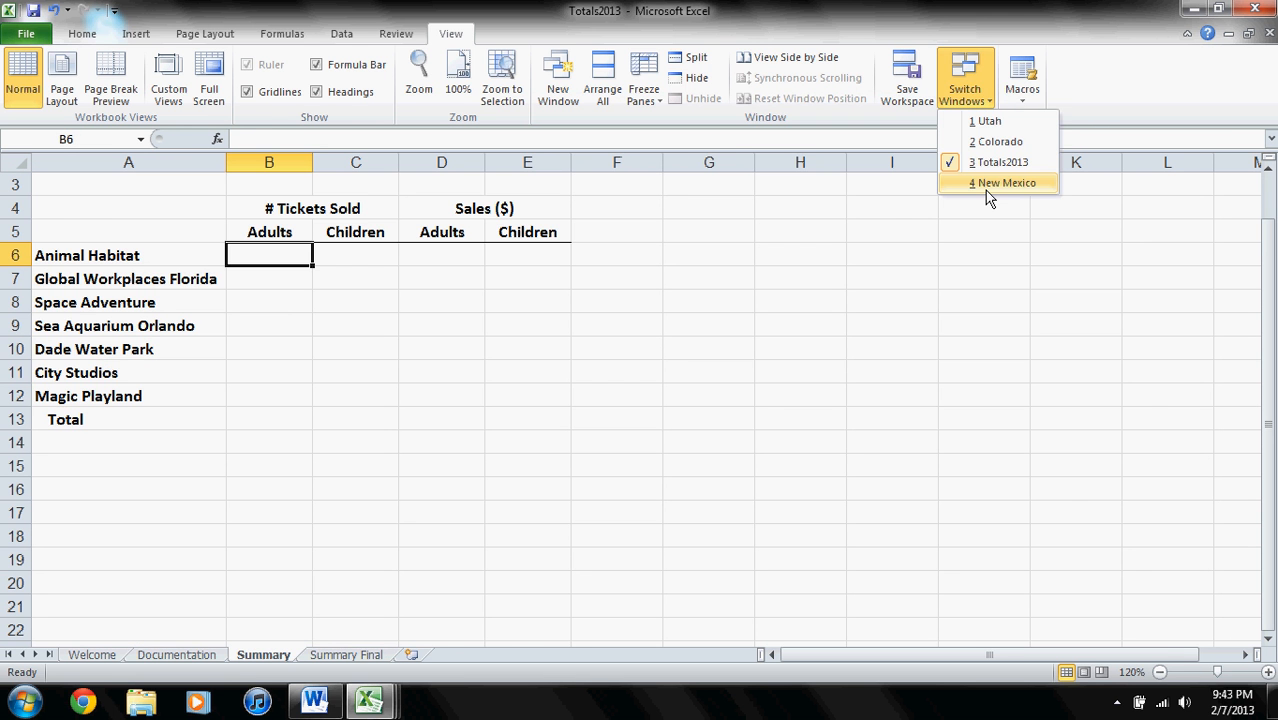
click(986, 184)
click(197, 654)
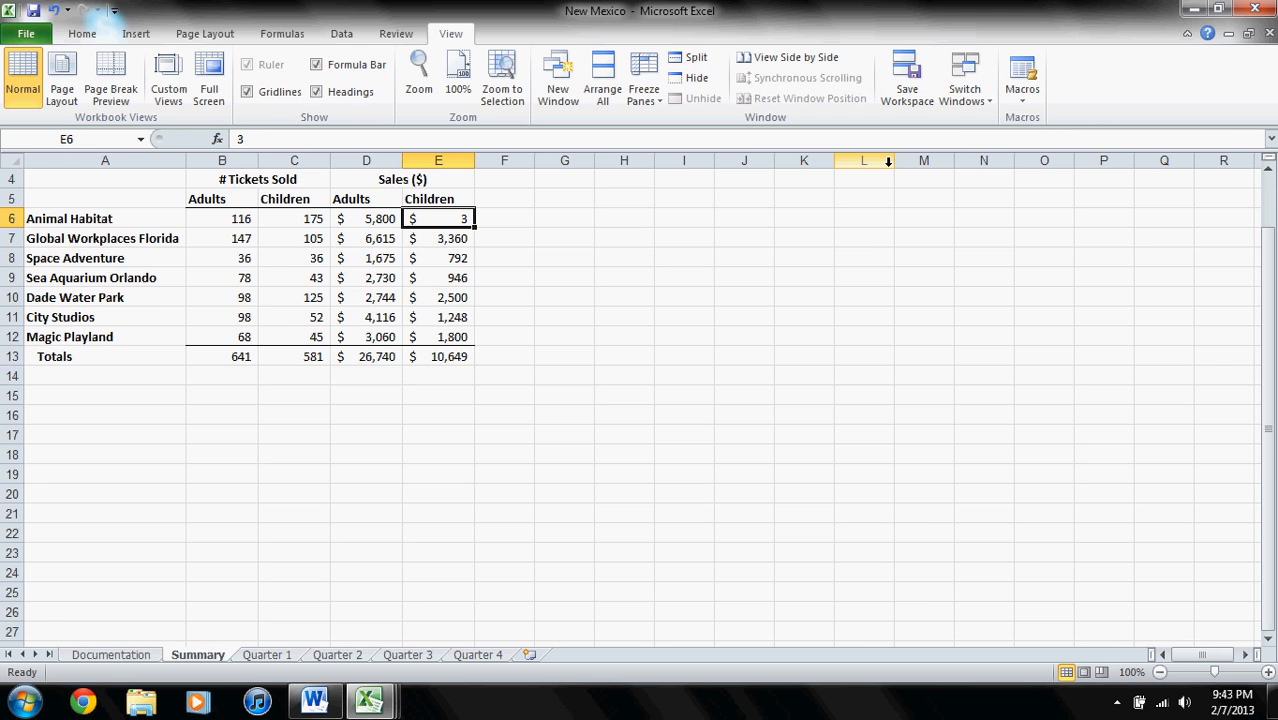
- Return to the Totals2013 workbook and arrange all open workbook windows as tiled
click(966, 98)
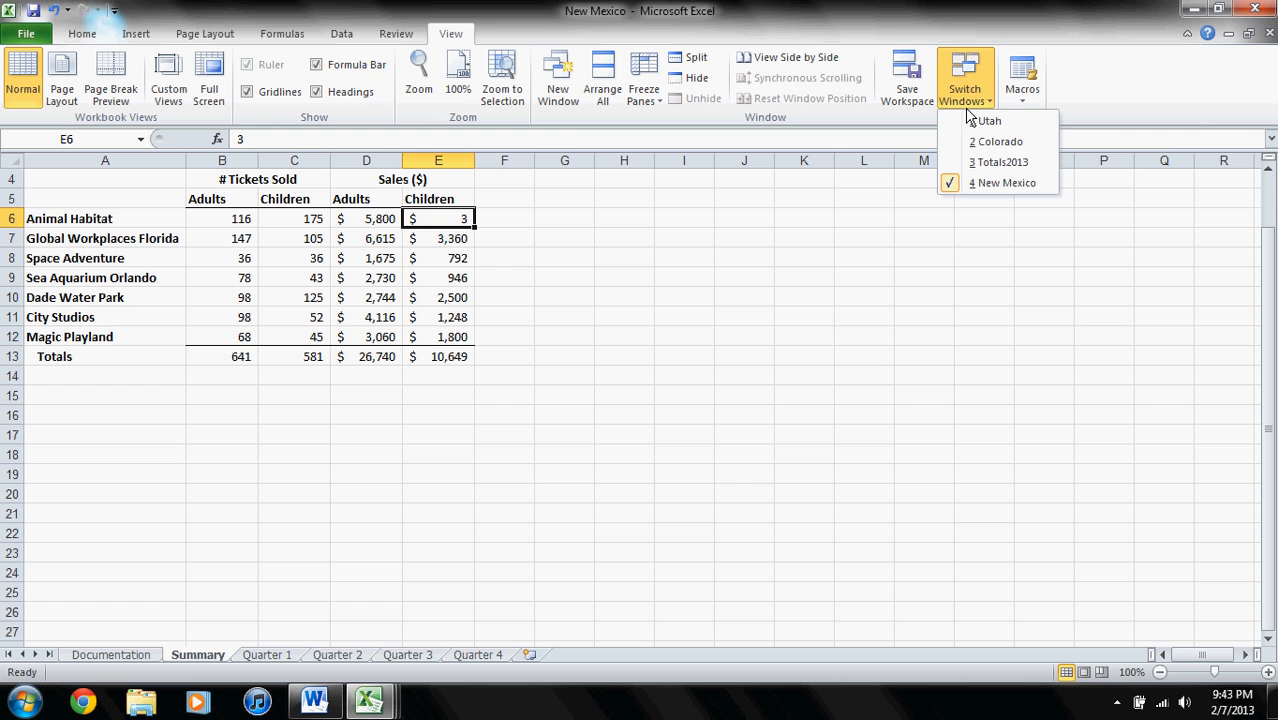
click(1001, 162)
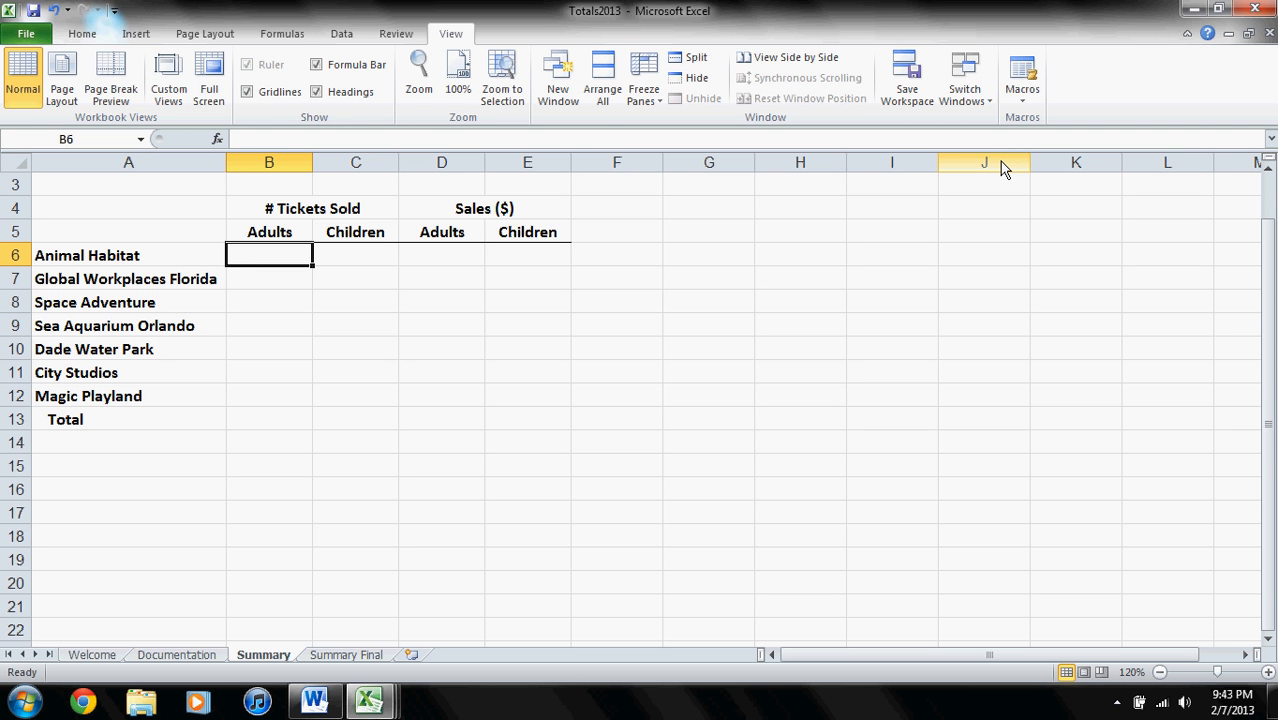
click(606, 78)
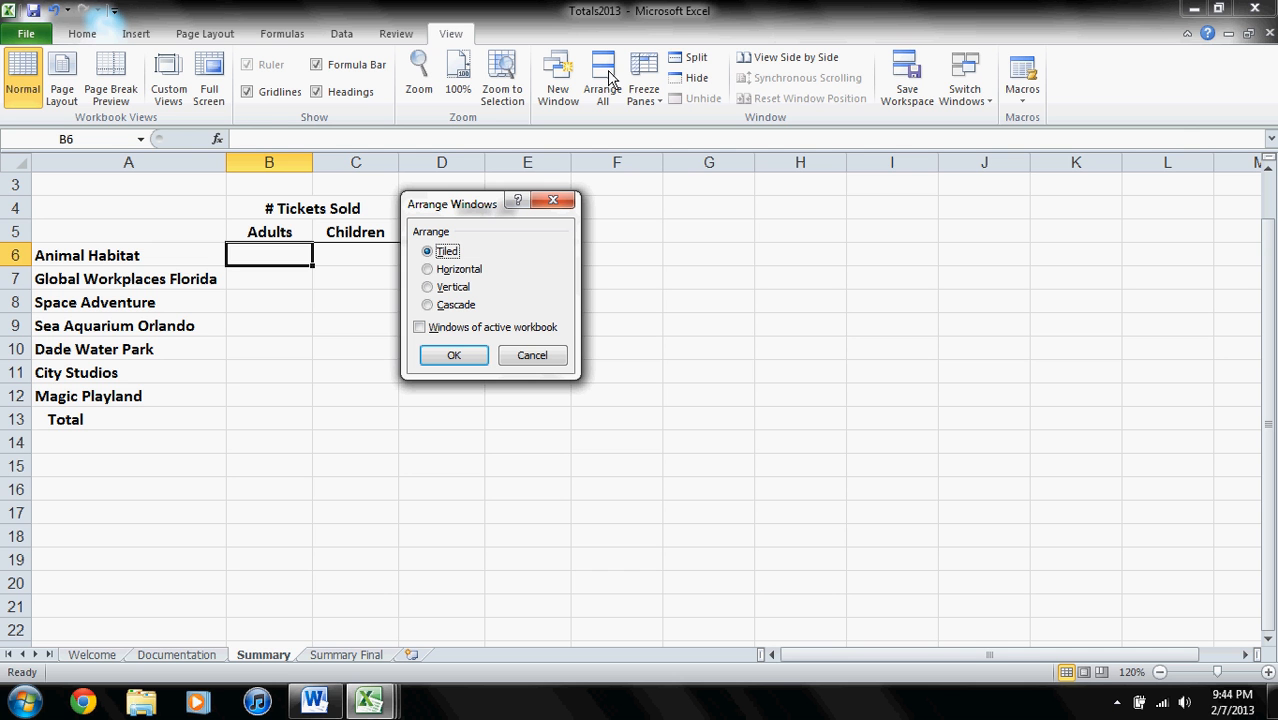
click(455, 357)
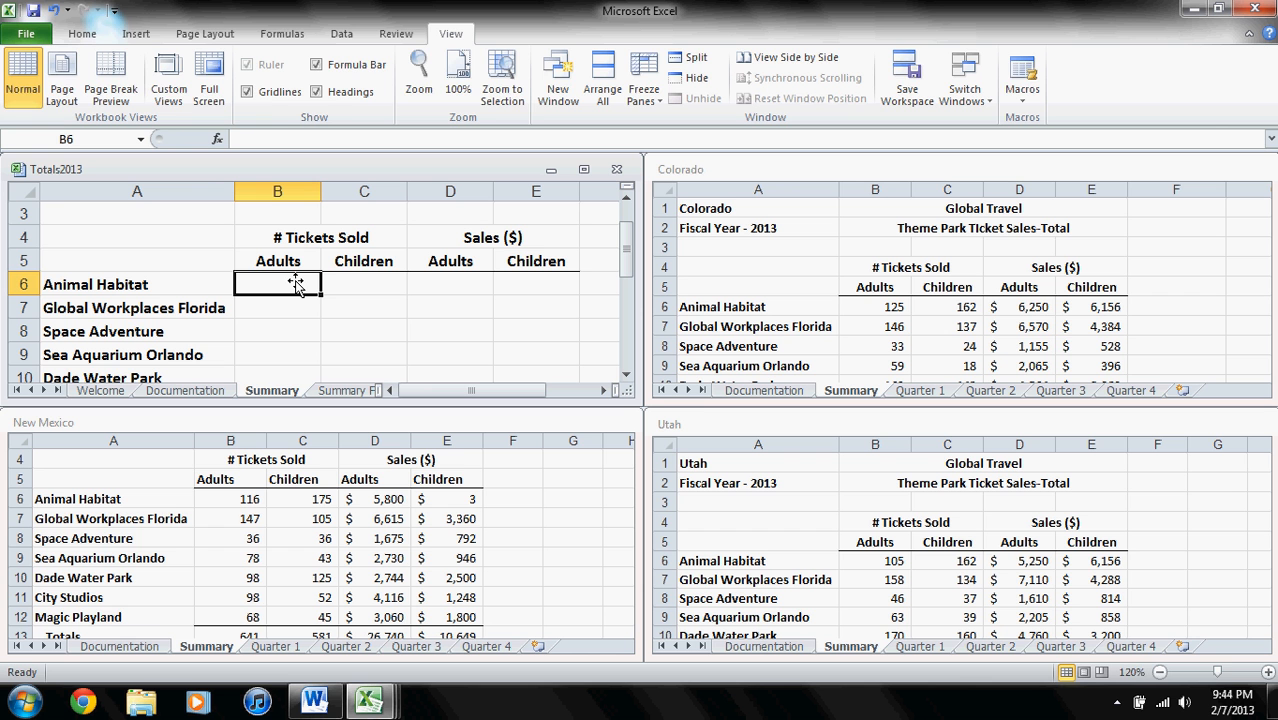
- In cell B6 of the Totals2013 Summary sheet, enter a formula adding Summary cell B6 from the Colorado, Utah and New Mexico workbooks
text(=)
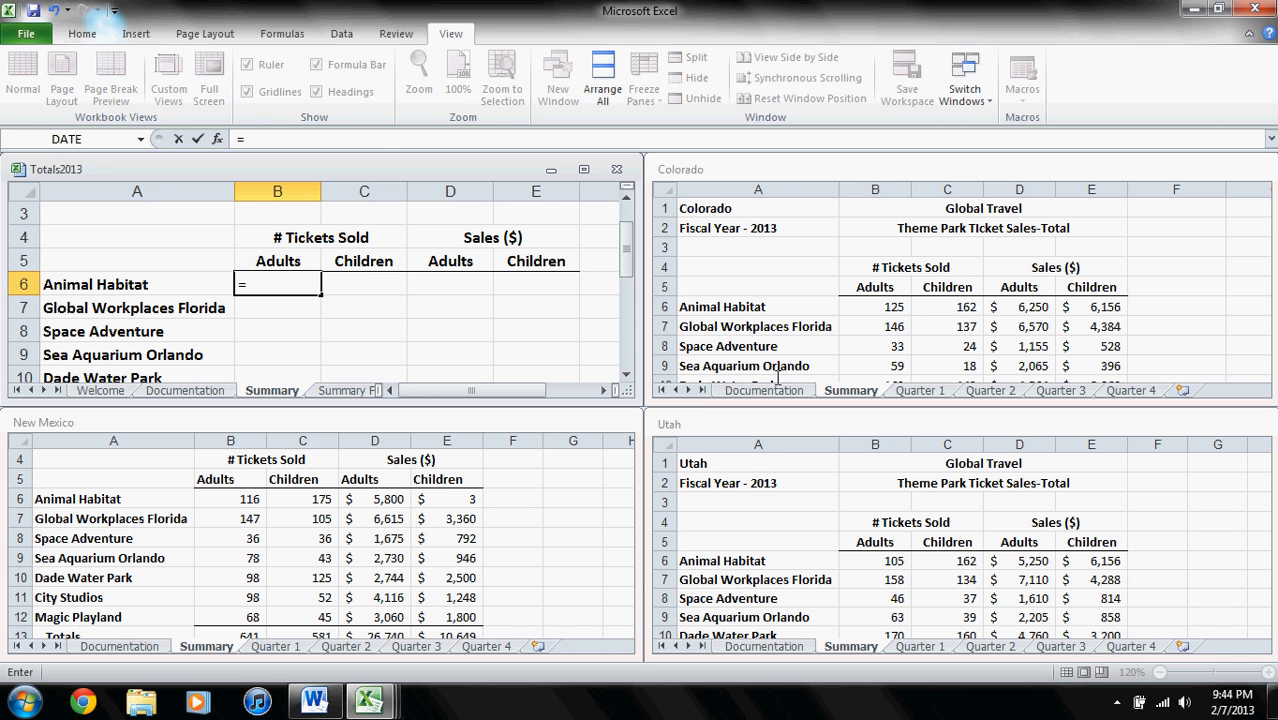
click(887, 312)
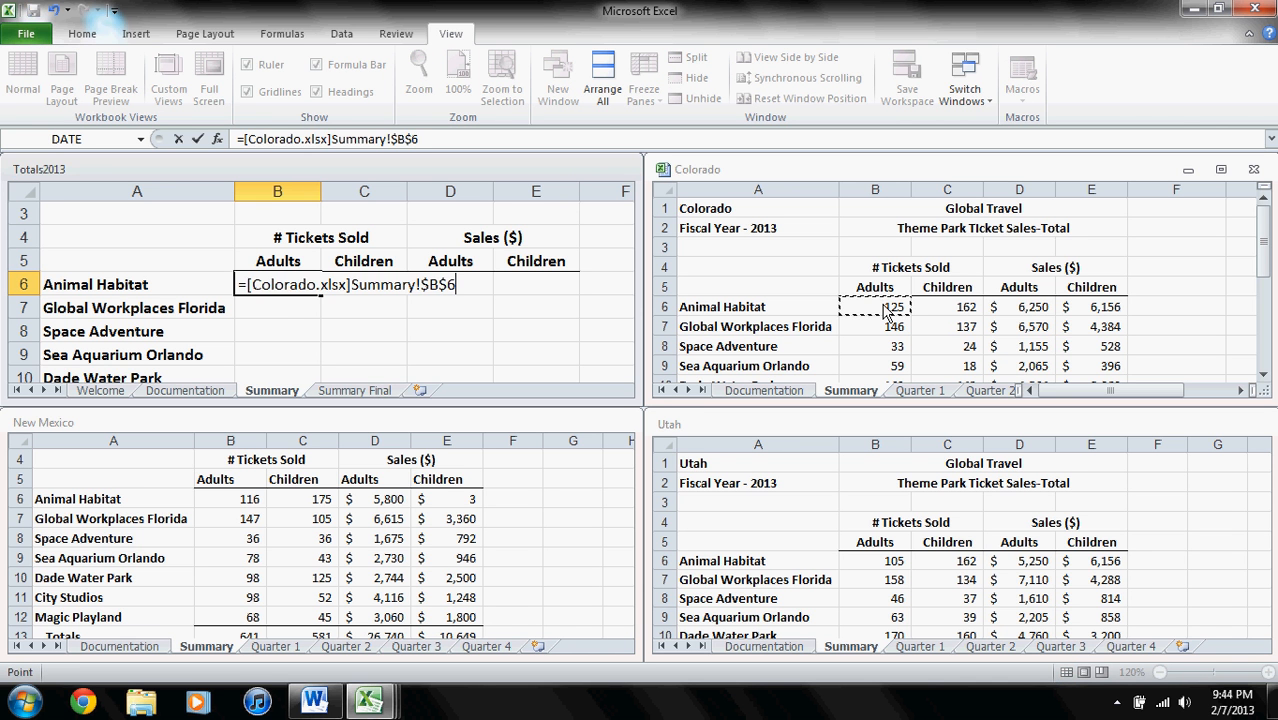
text(+)
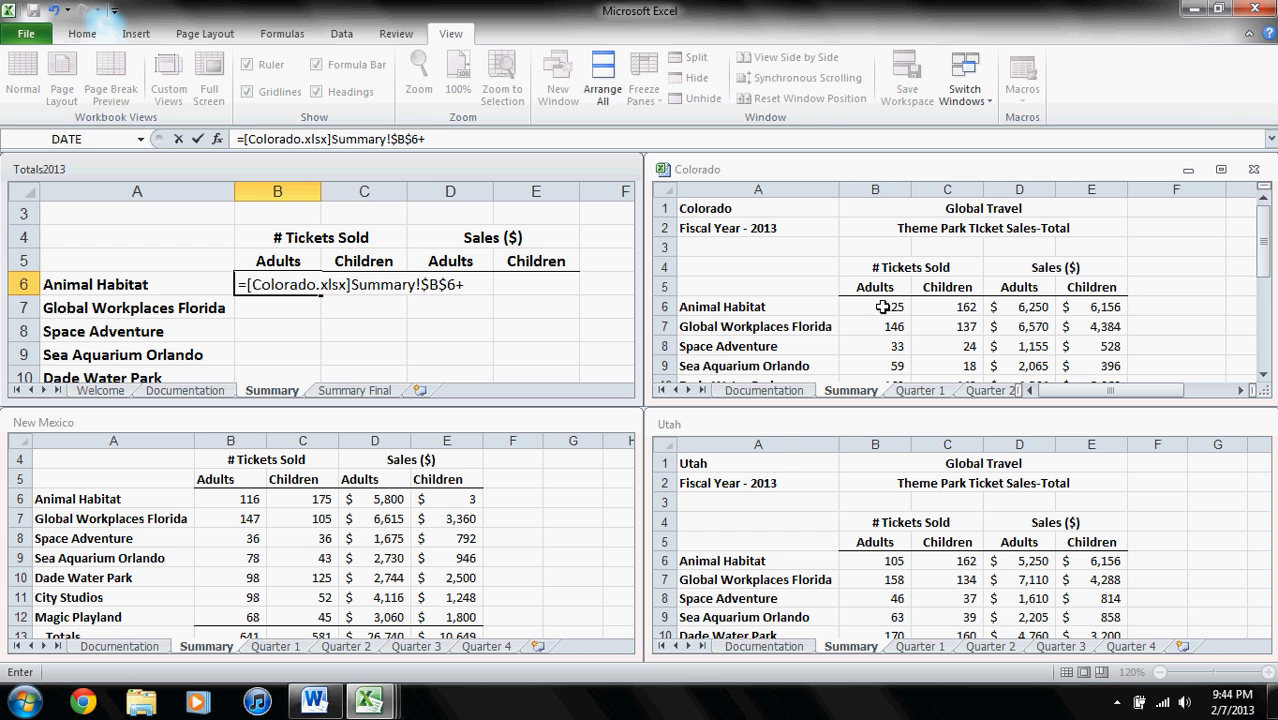
click(886, 567)
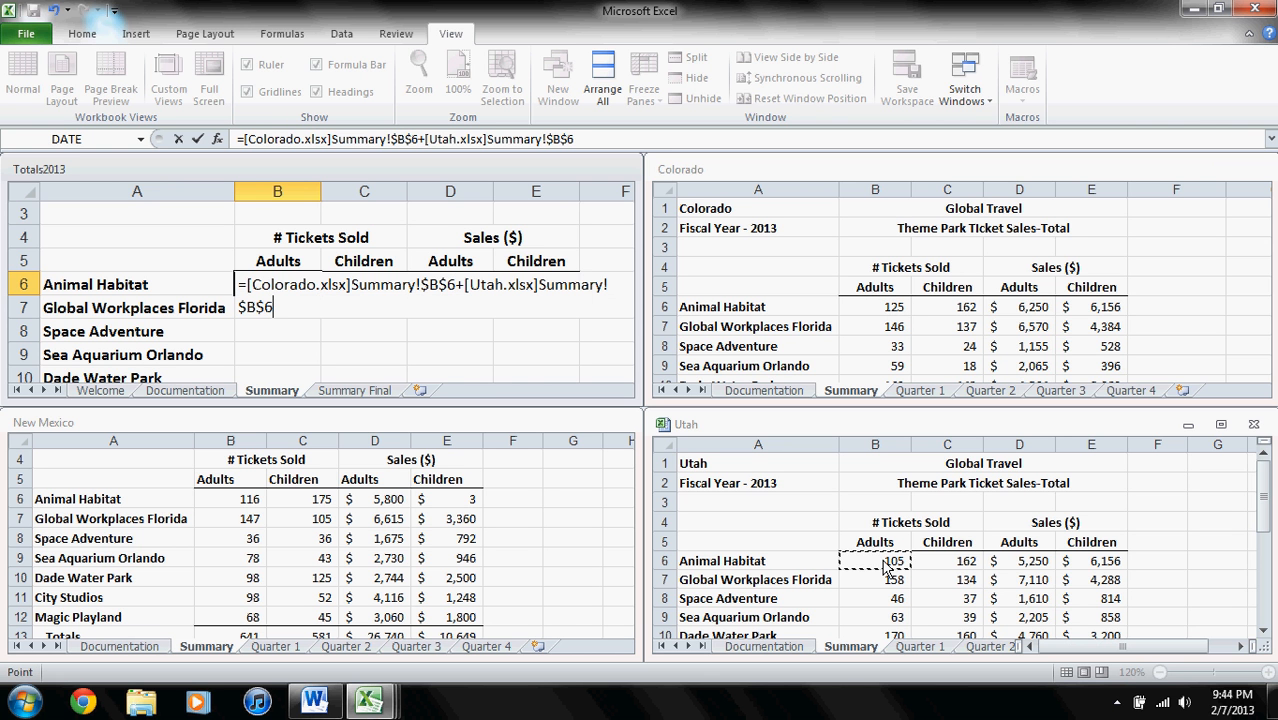
text(+)
click(253, 502)
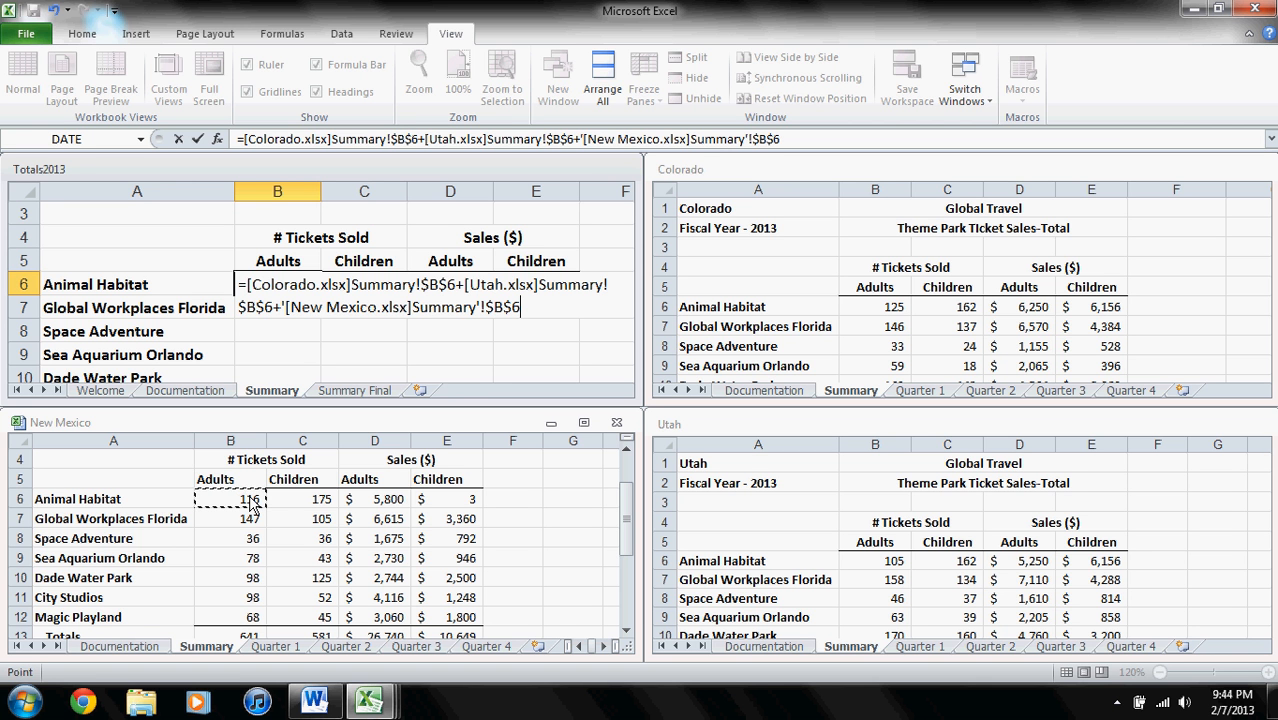
key(Return)
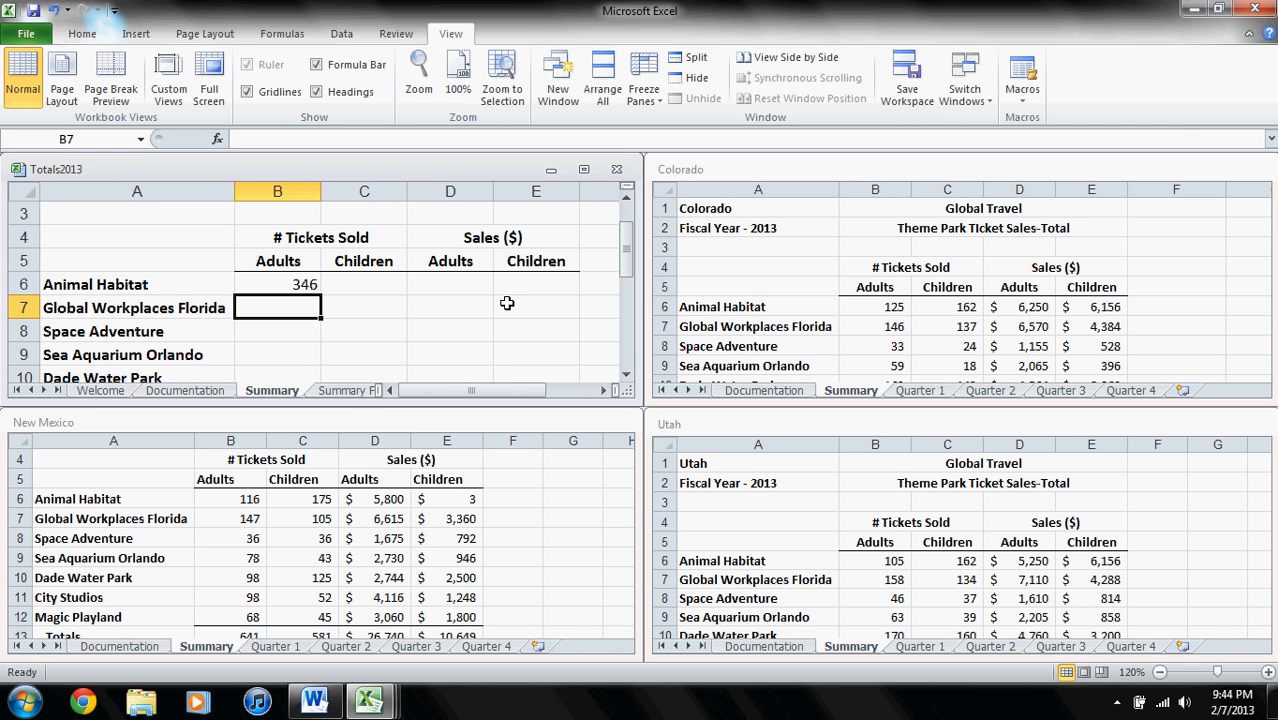
- Show Summary Final in Totals2013, and set Sea Aquarium Orlando's children's sales in New Mexico's Quarter 4 sheet to 150
click(343, 391)
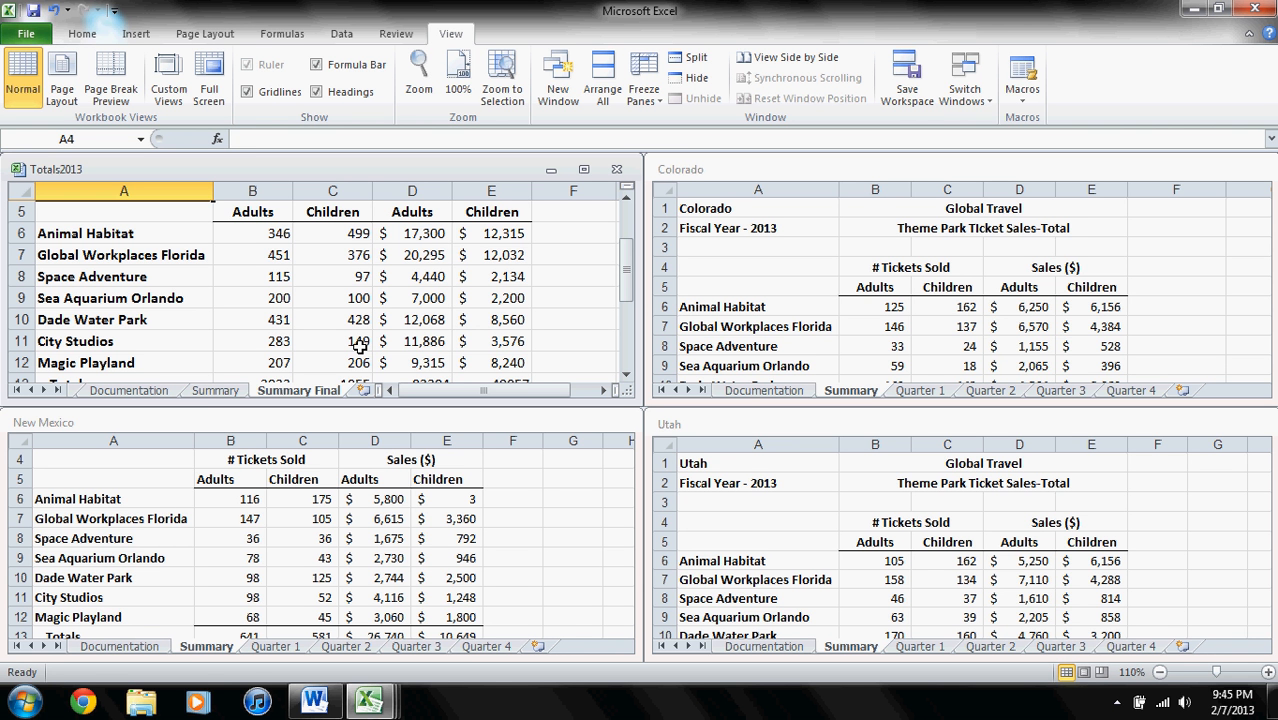
click(328, 430)
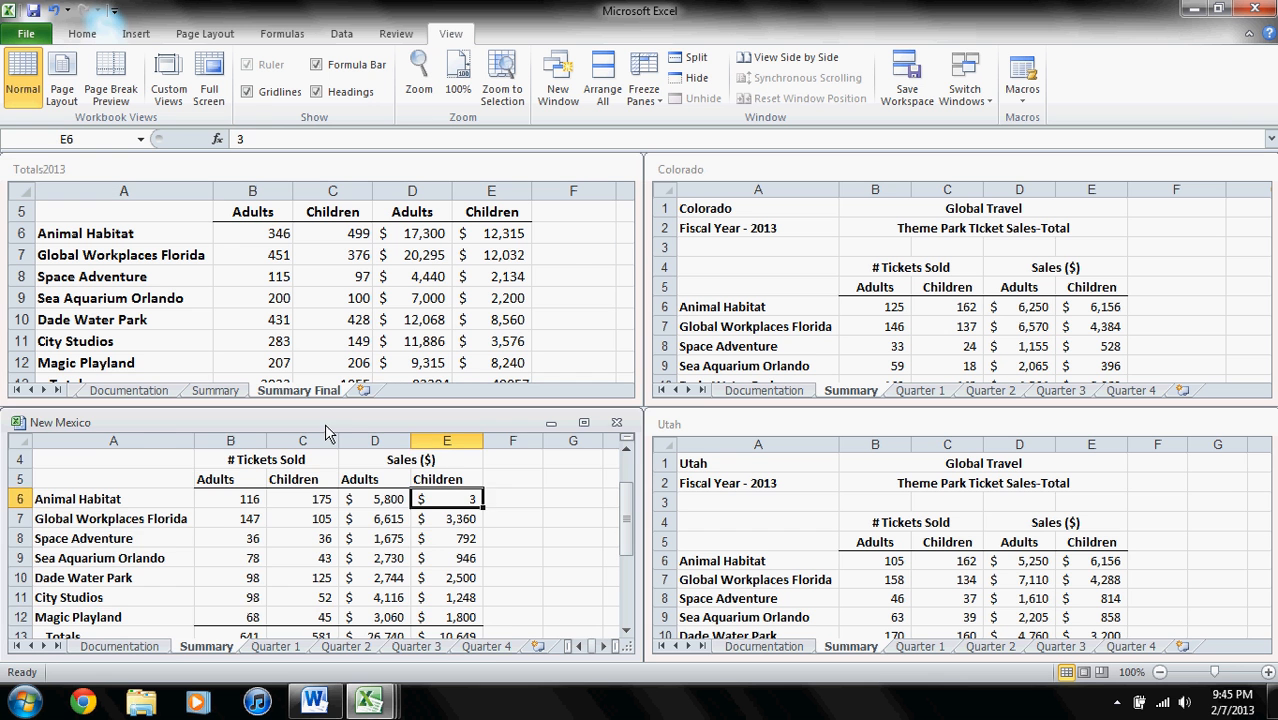
click(487, 647)
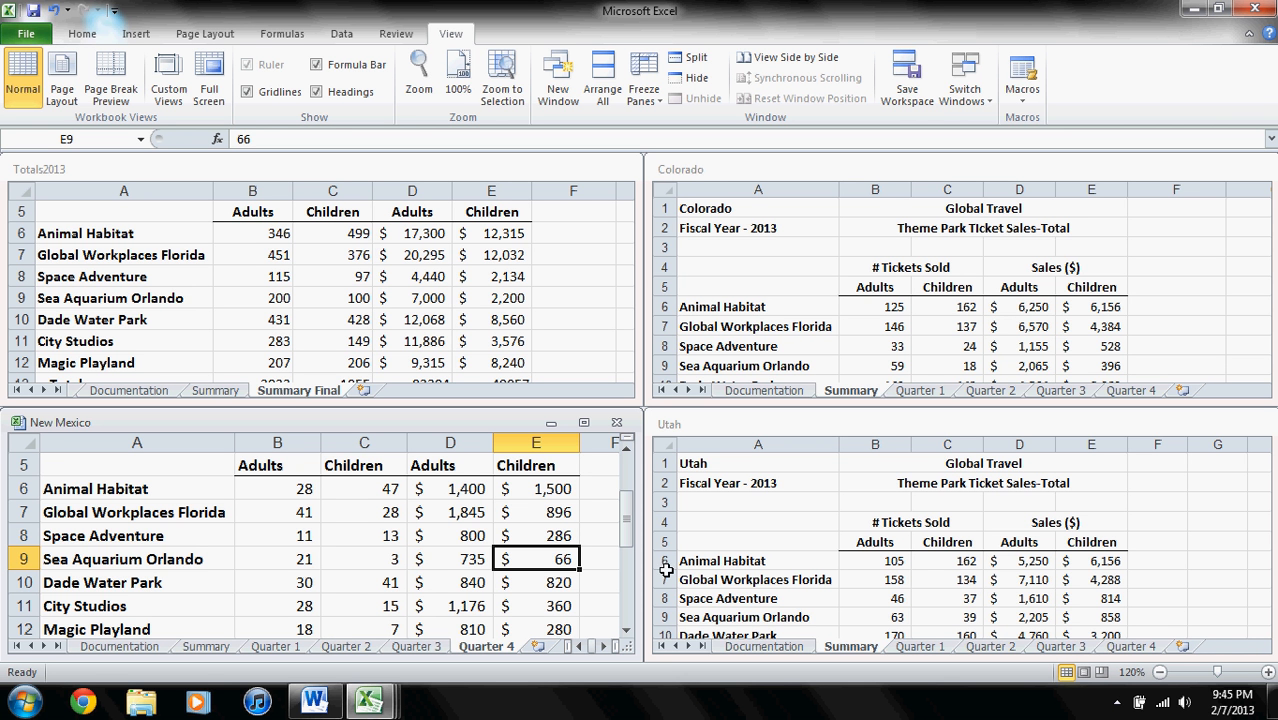
text(150)
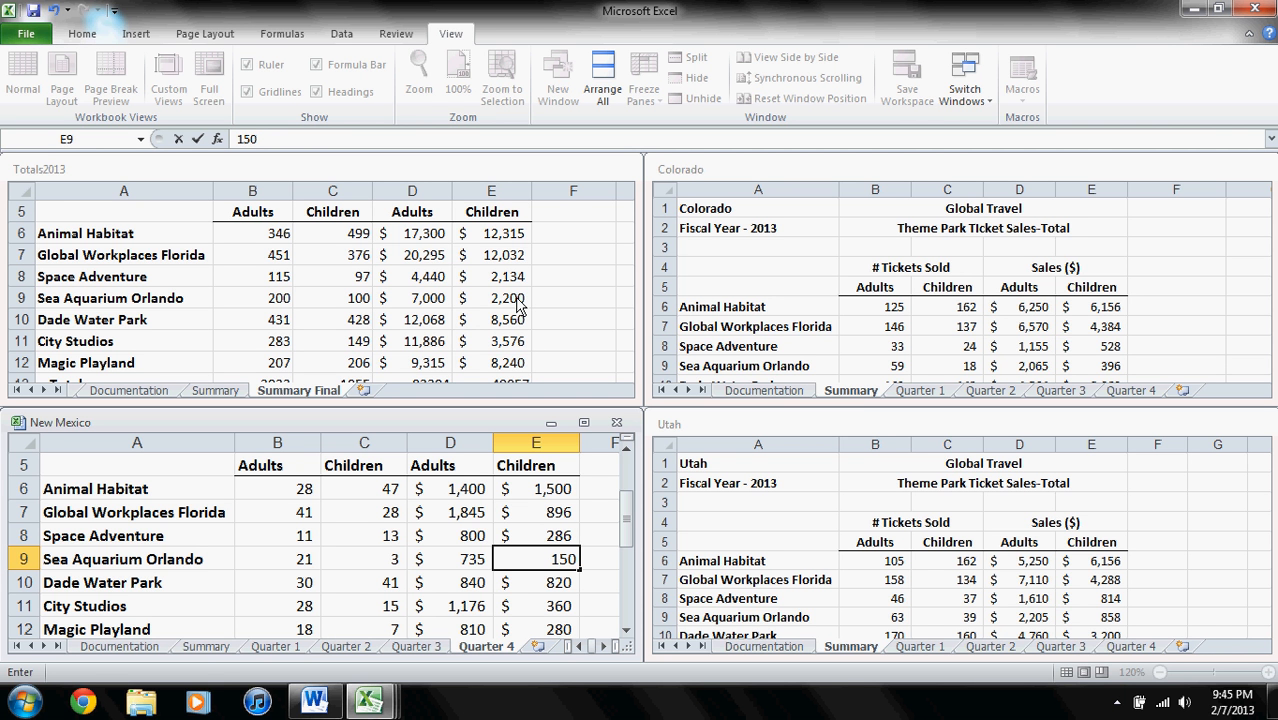
key(Return)
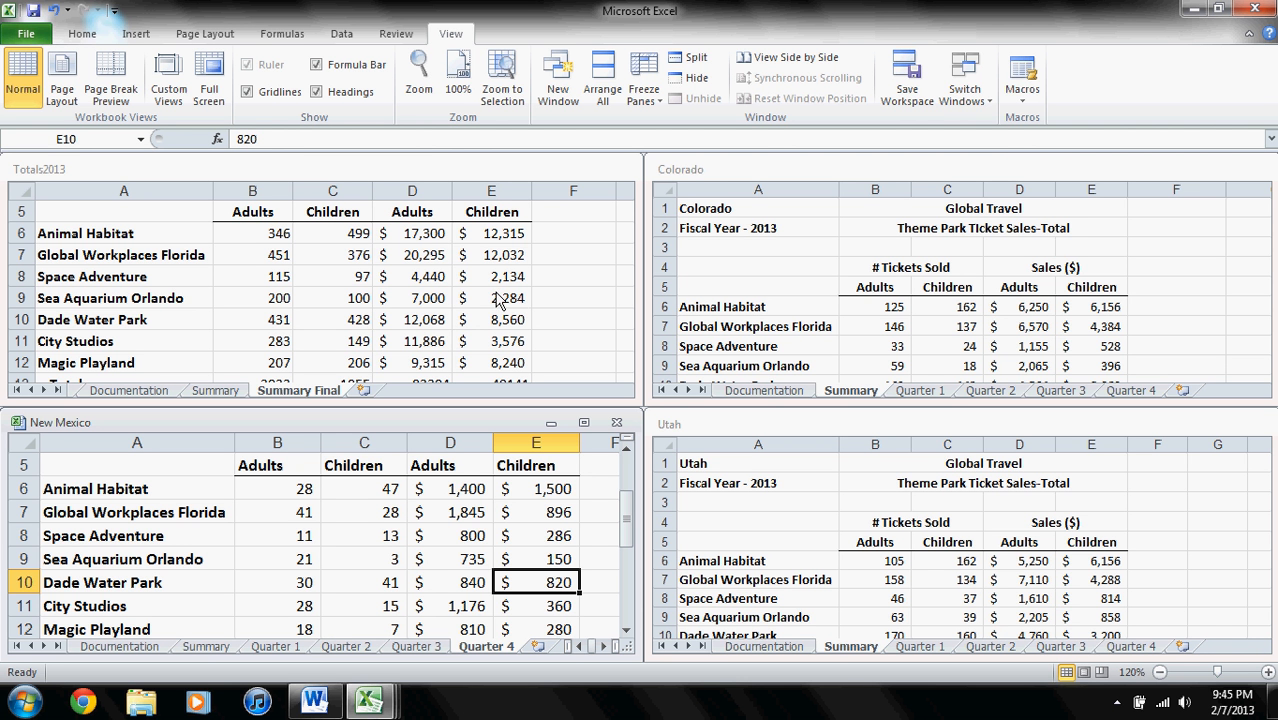
- Save and close the Totals2013 workbook, leaving the three state workbooks open
click(74, 172)
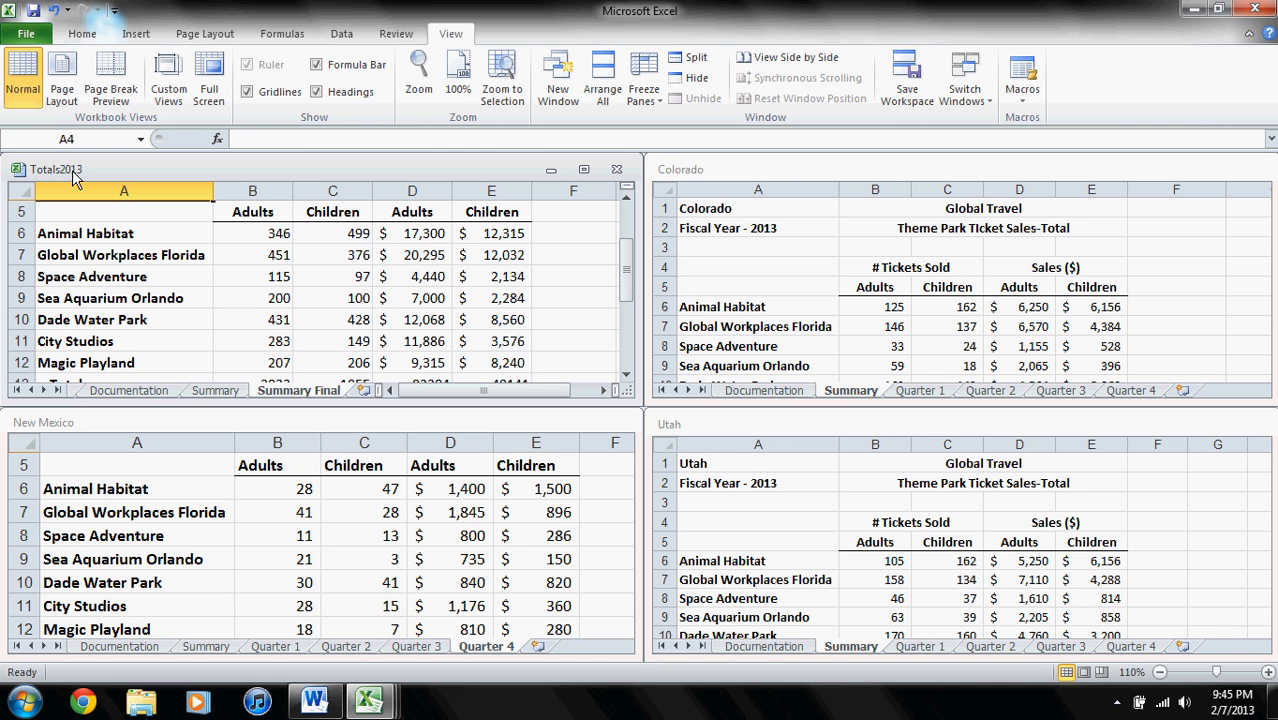
click(616, 170)
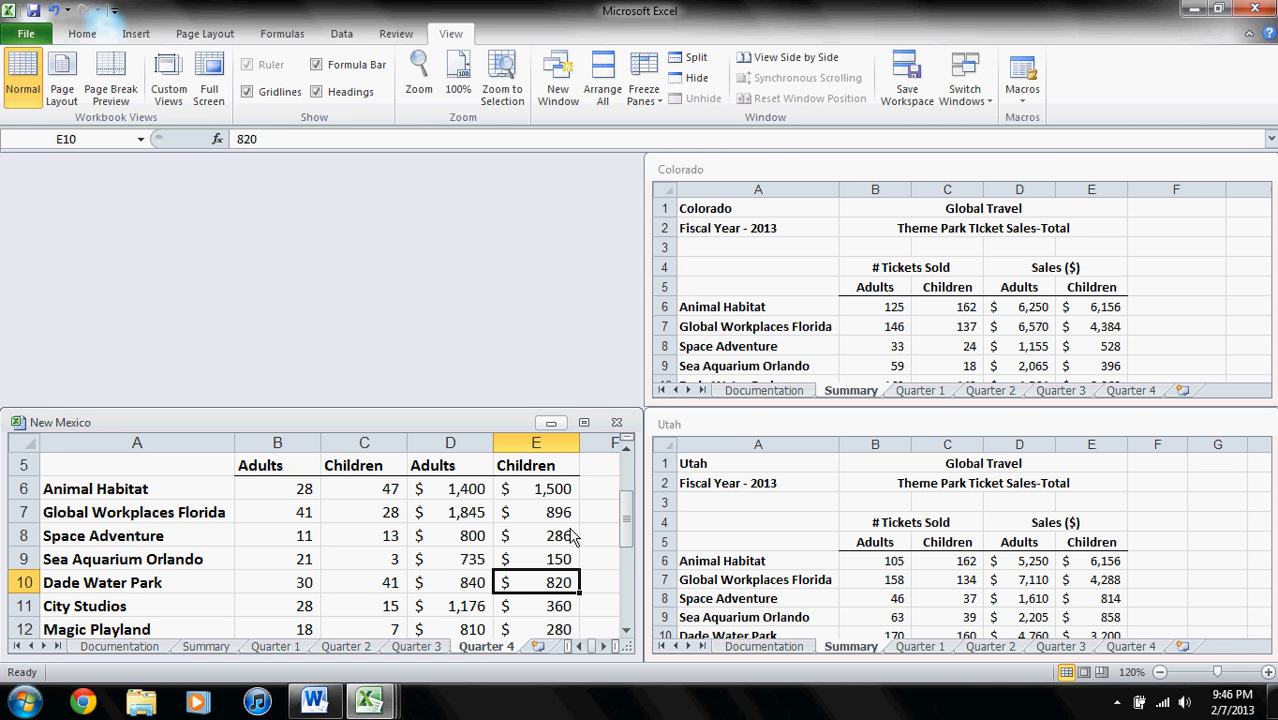
- Set City Studios' children's sales in New Mexico's Quarter 4 sheet to 525, and save and close that workbook
click(563, 605)
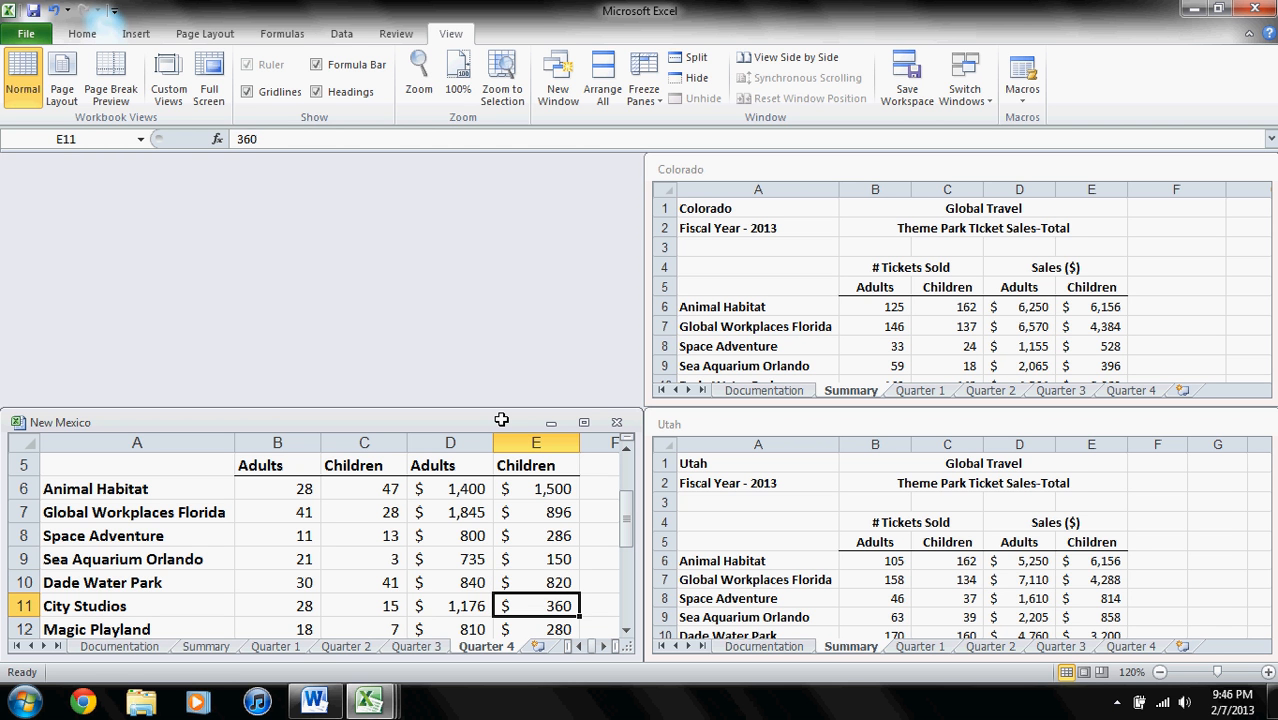
text(525)
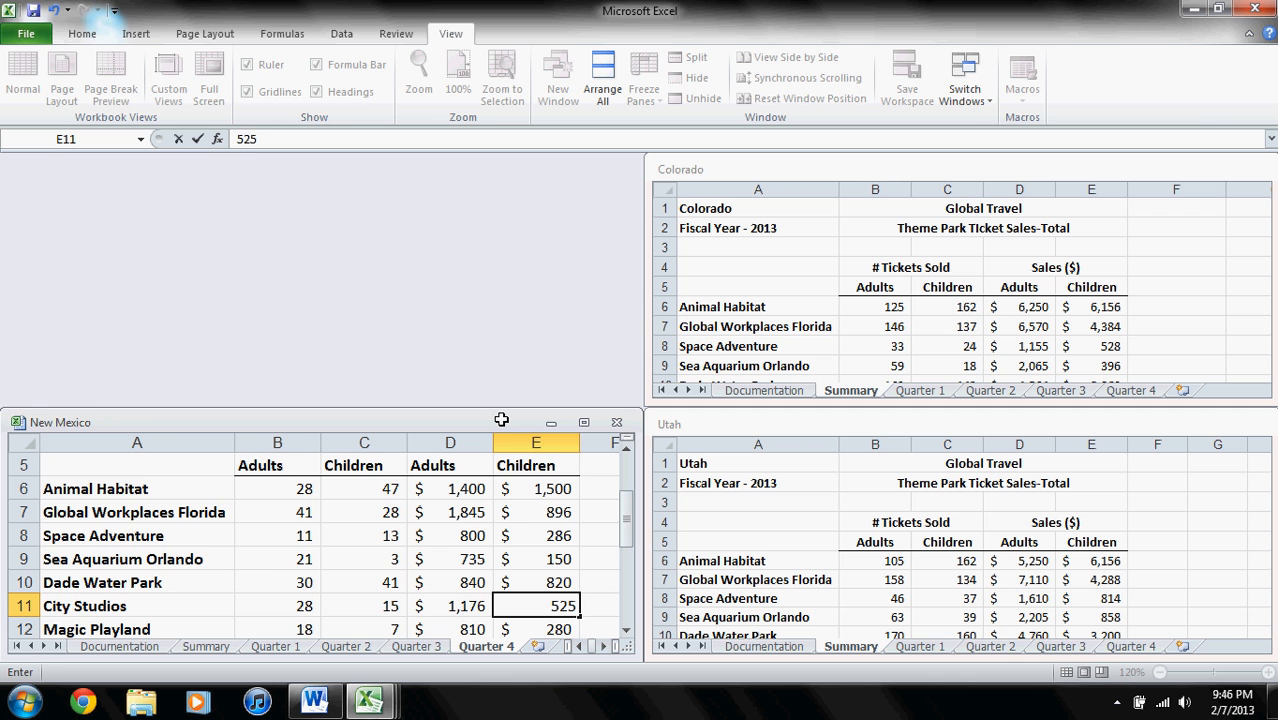
key(Return)
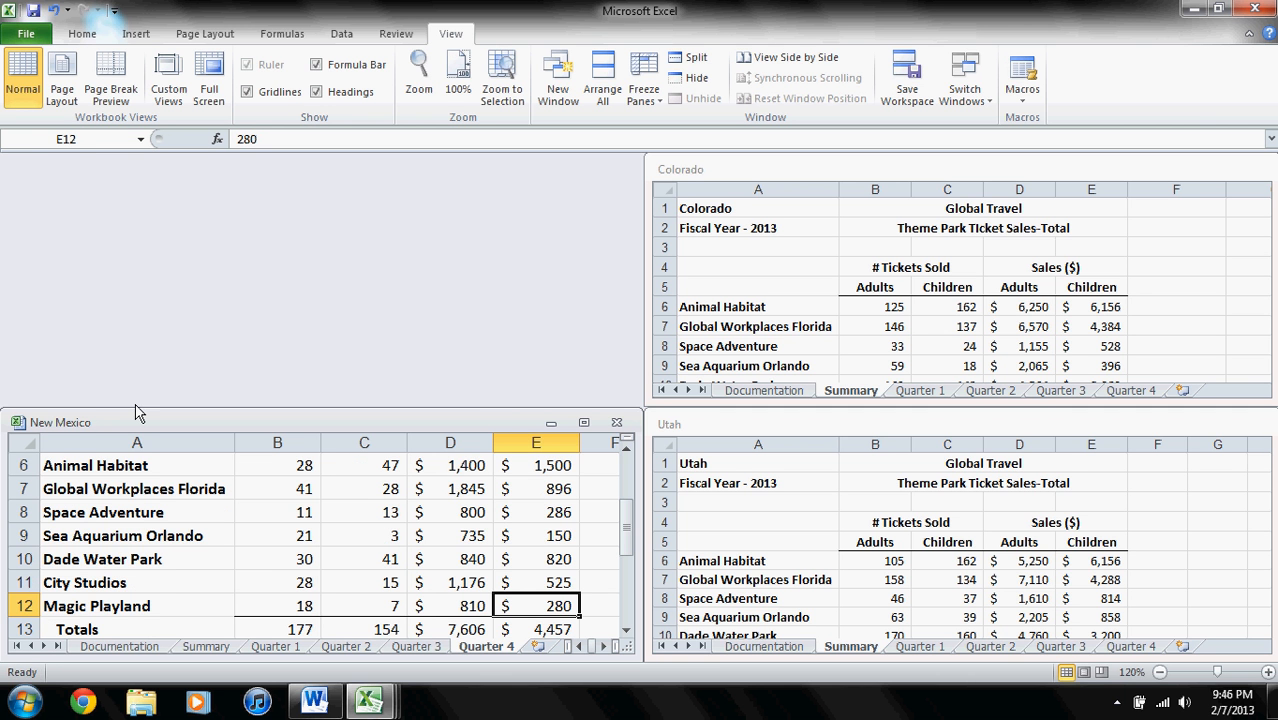
click(616, 423)
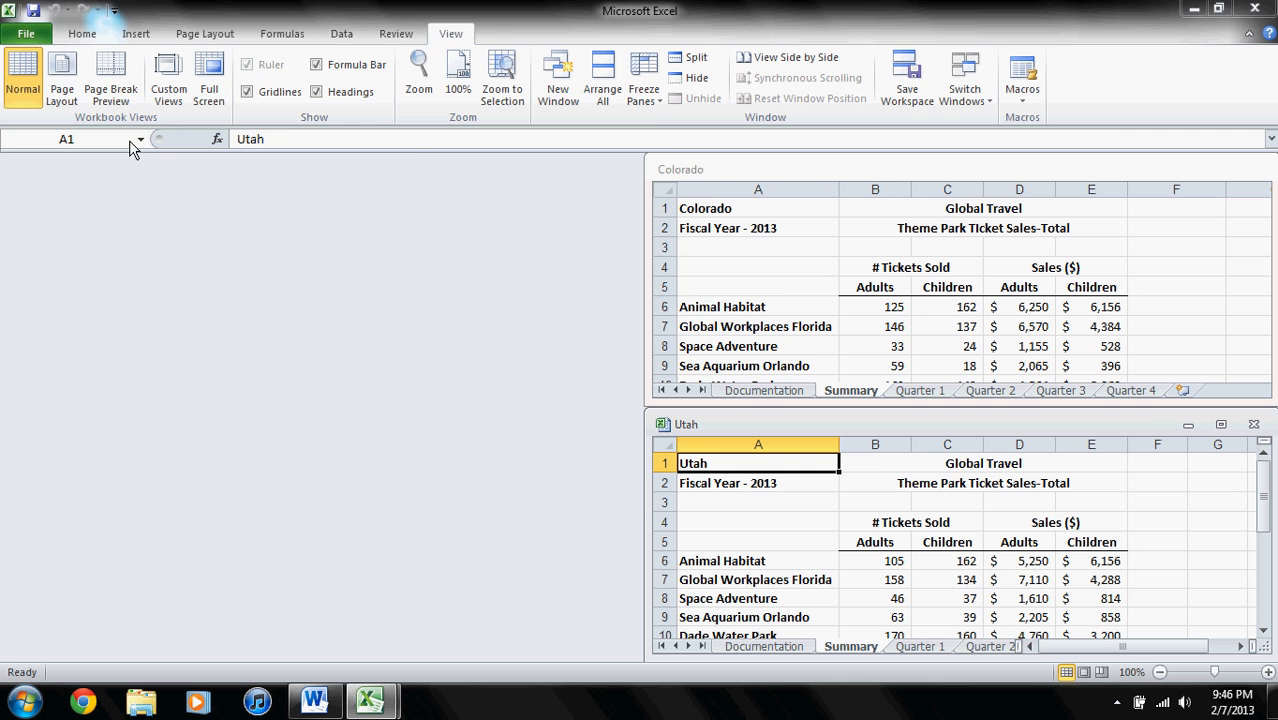
- Reopen the Totals2013 workbook from the Tutorial 6 Part 2 folder
key(ctrl+o)
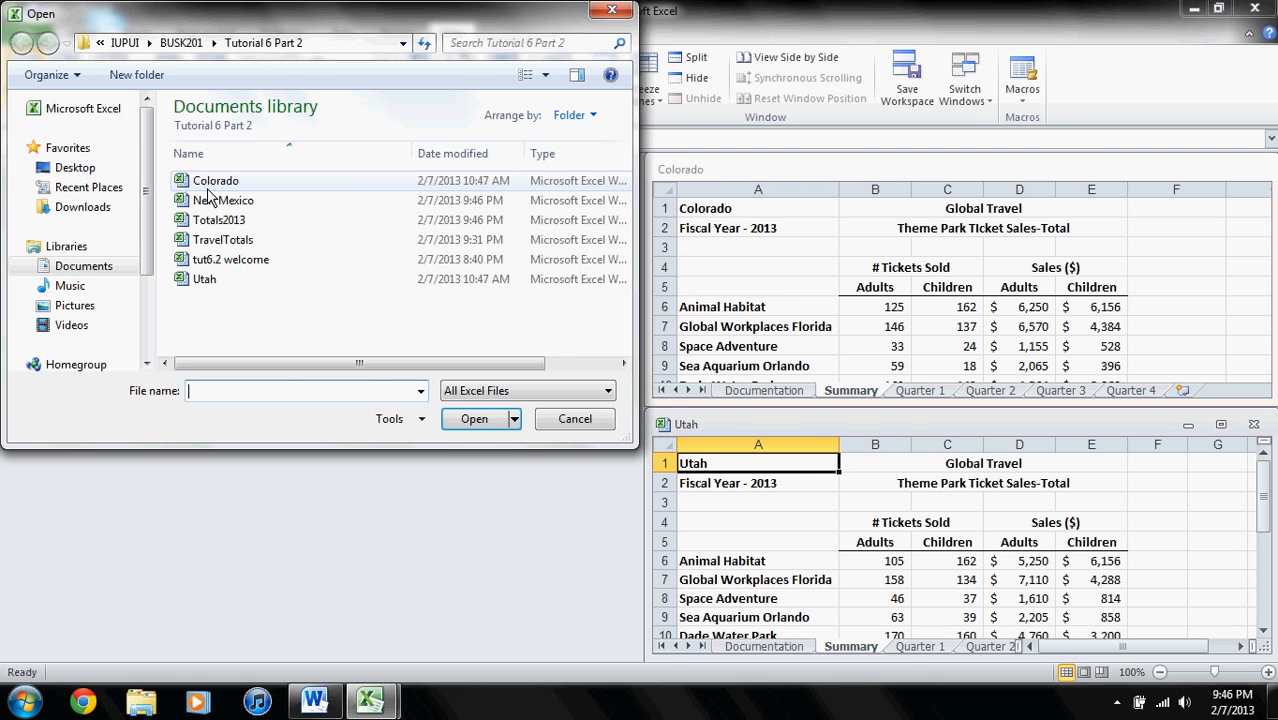
double_click(226, 219)
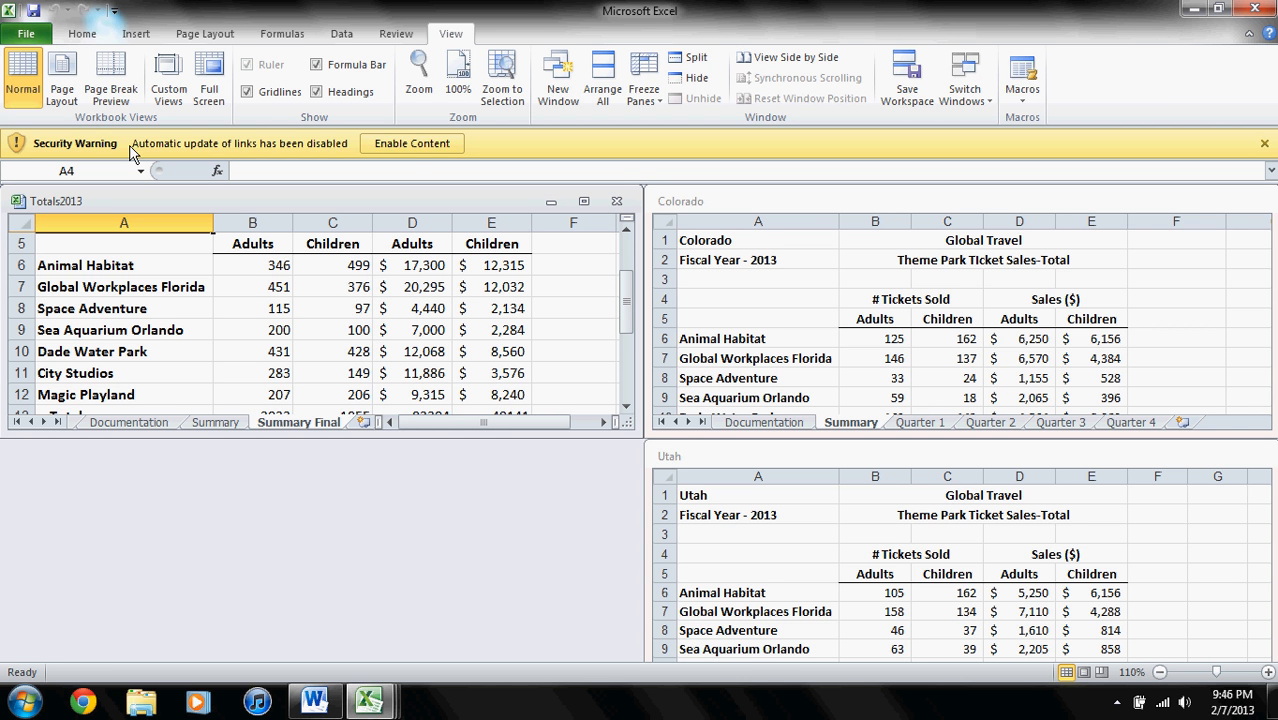
- Enable the automatic link update in Totals2013 and reopen the New Mexico workbook from the Tutorial 6 Part 2 folder
click(408, 145)
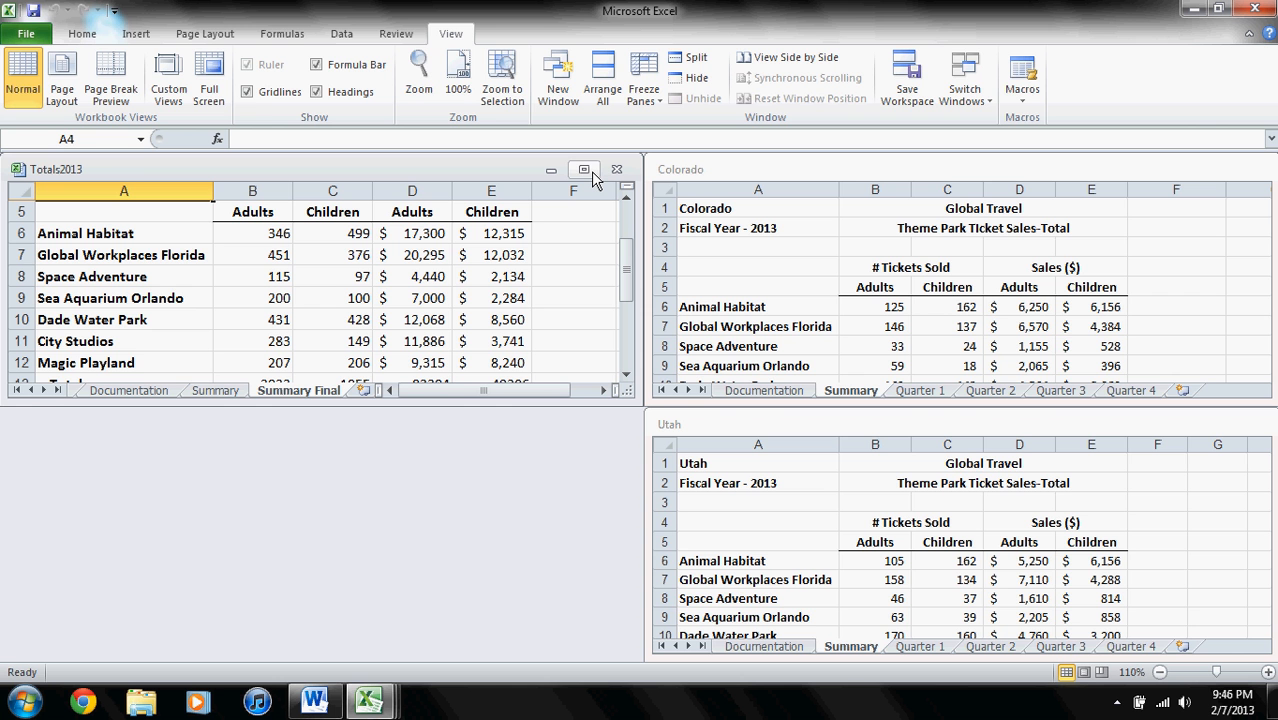
click(27, 34)
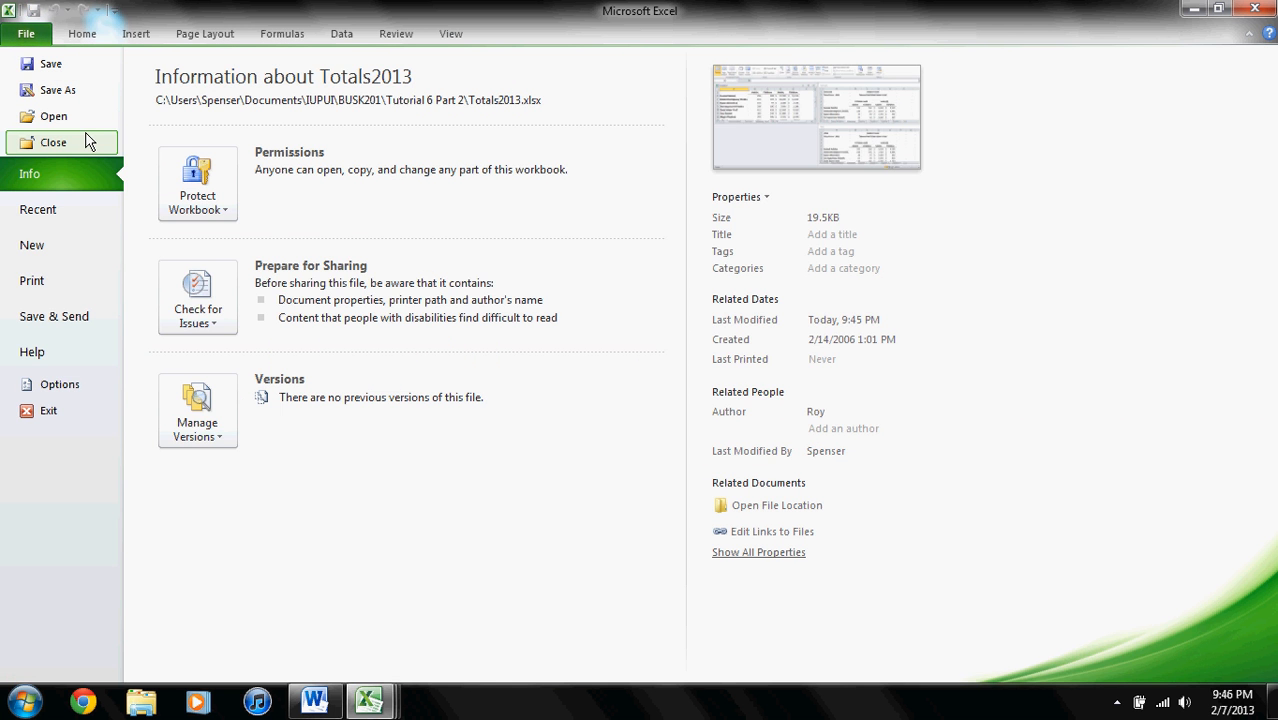
click(53, 116)
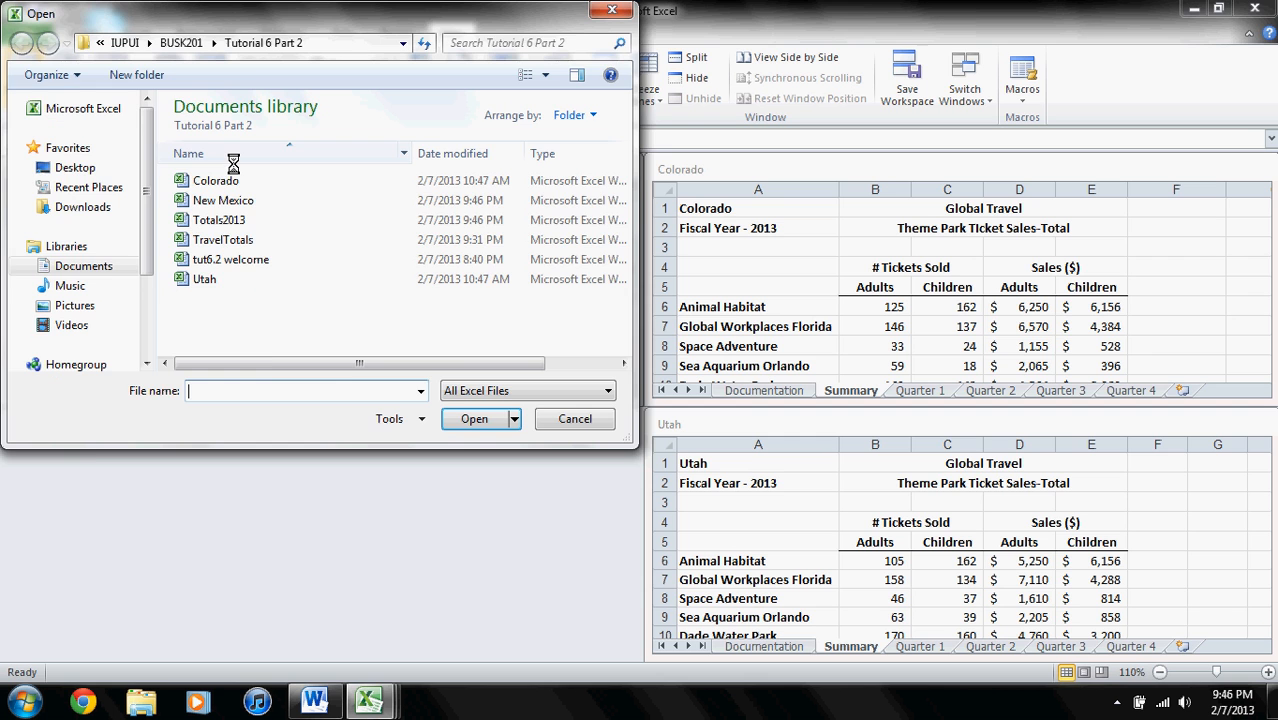
double_click(238, 222)
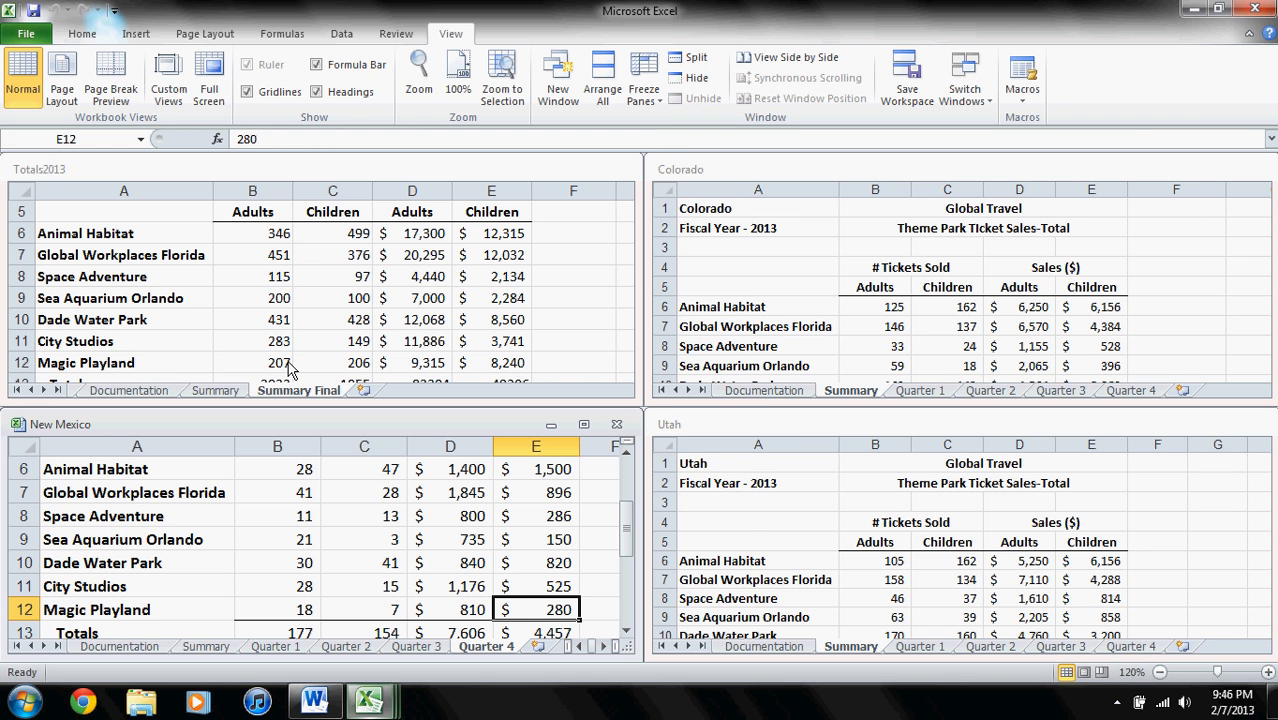
- Save a copy of the Totals2013 workbook as Audited 2013 in the Tutorial 6 Part 2 folder
click(262, 369)
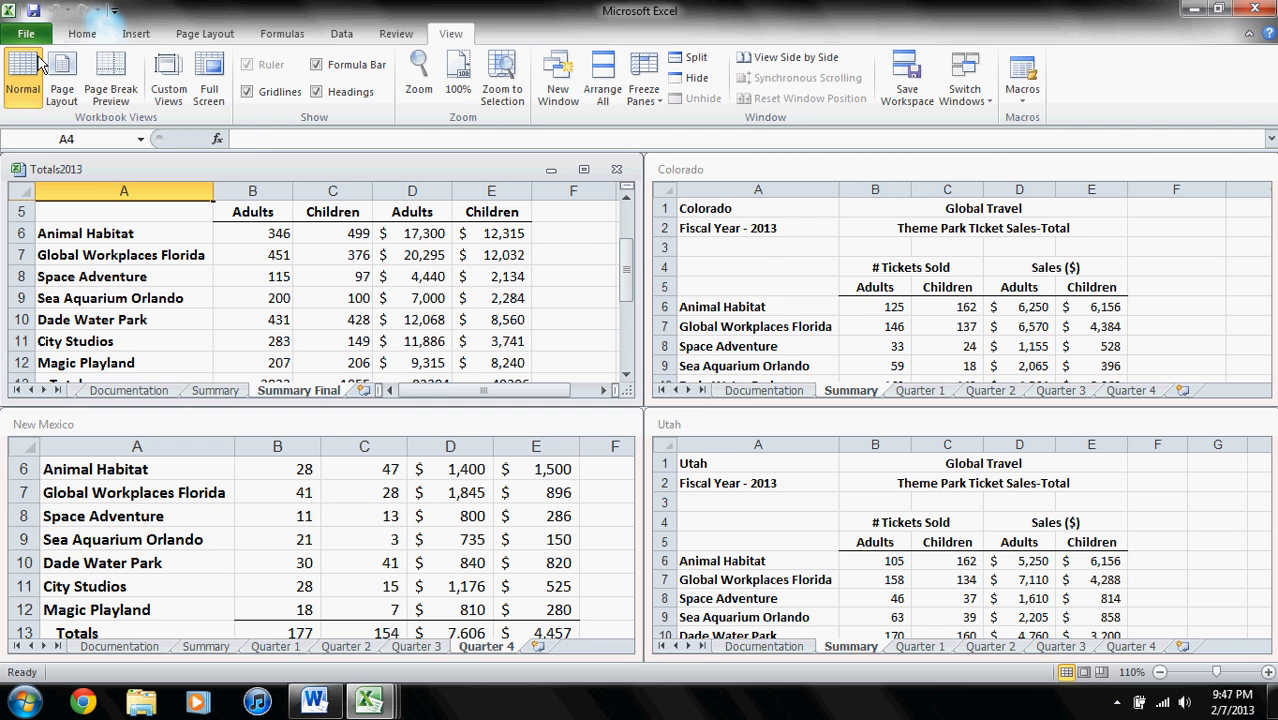
click(26, 33)
click(60, 92)
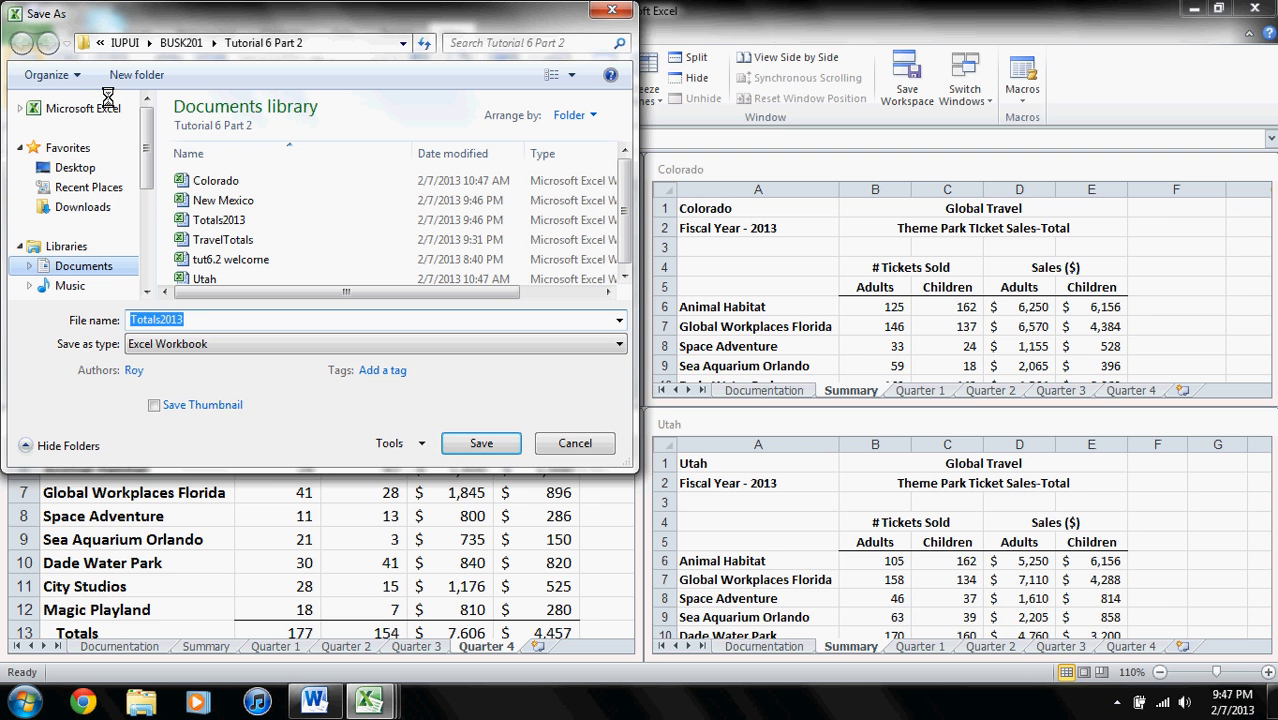
text(Audite)
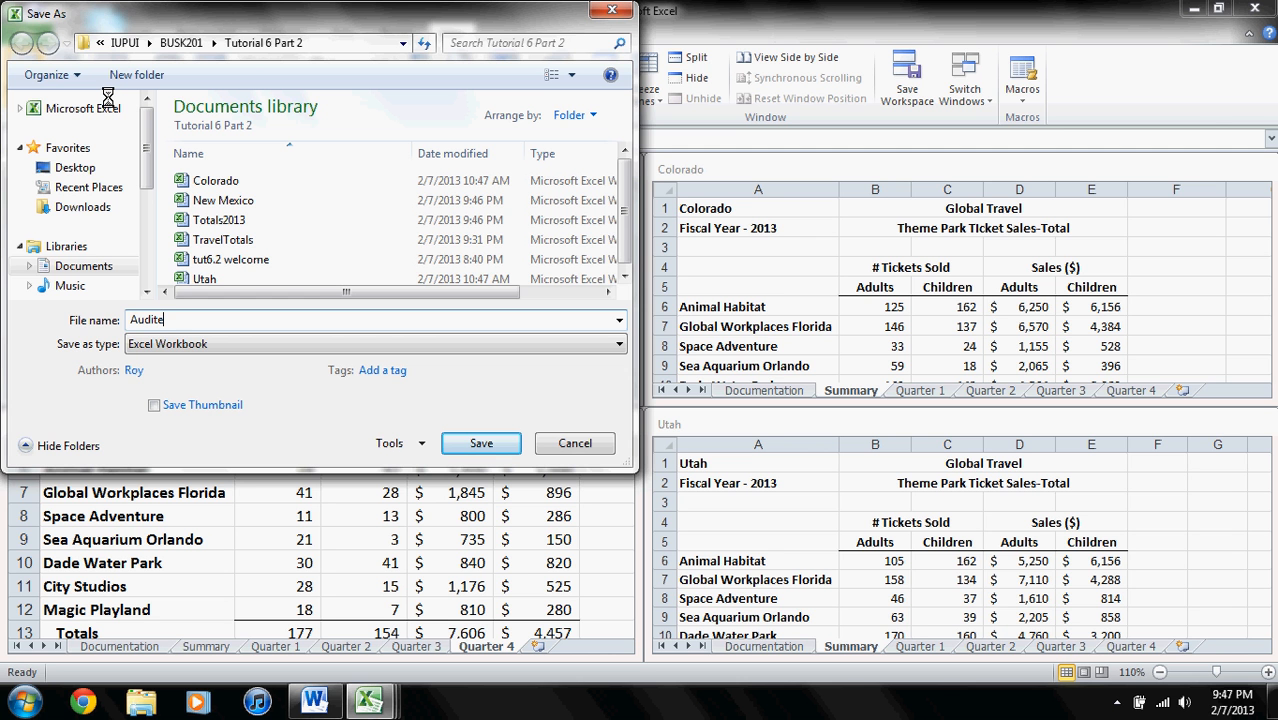
text(d 2013)
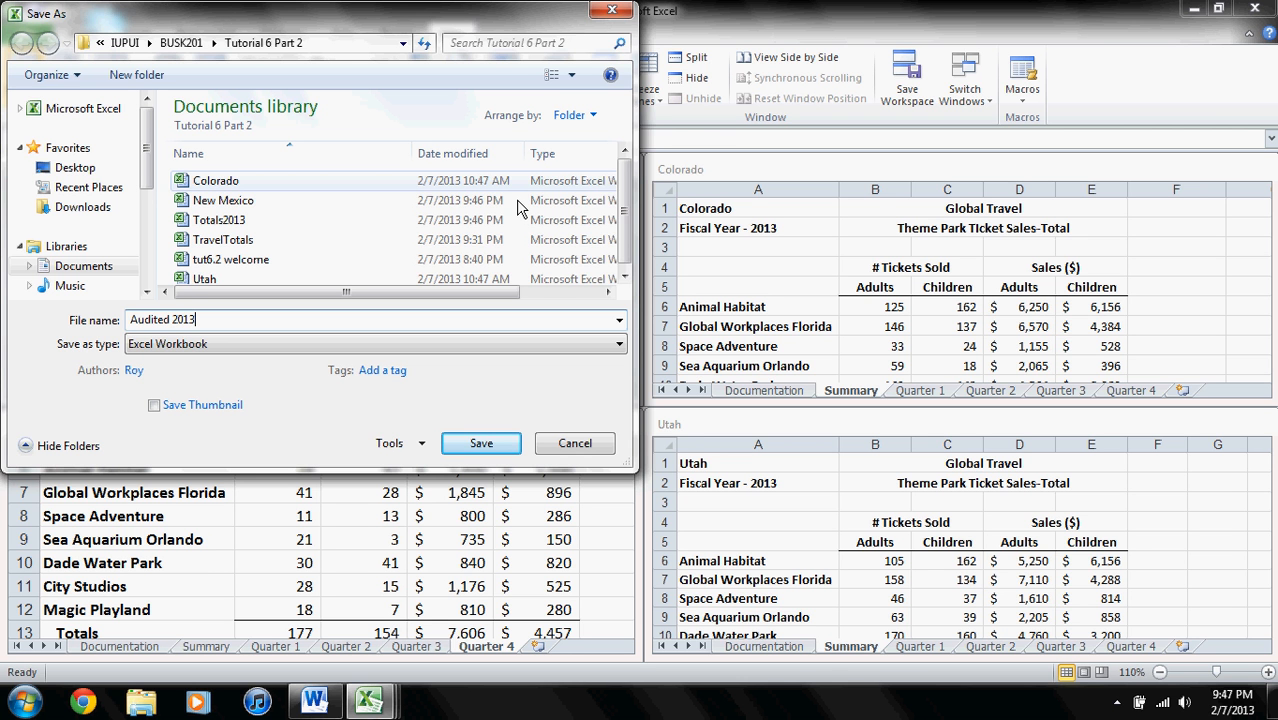
scroll(627, 232, down, 1)
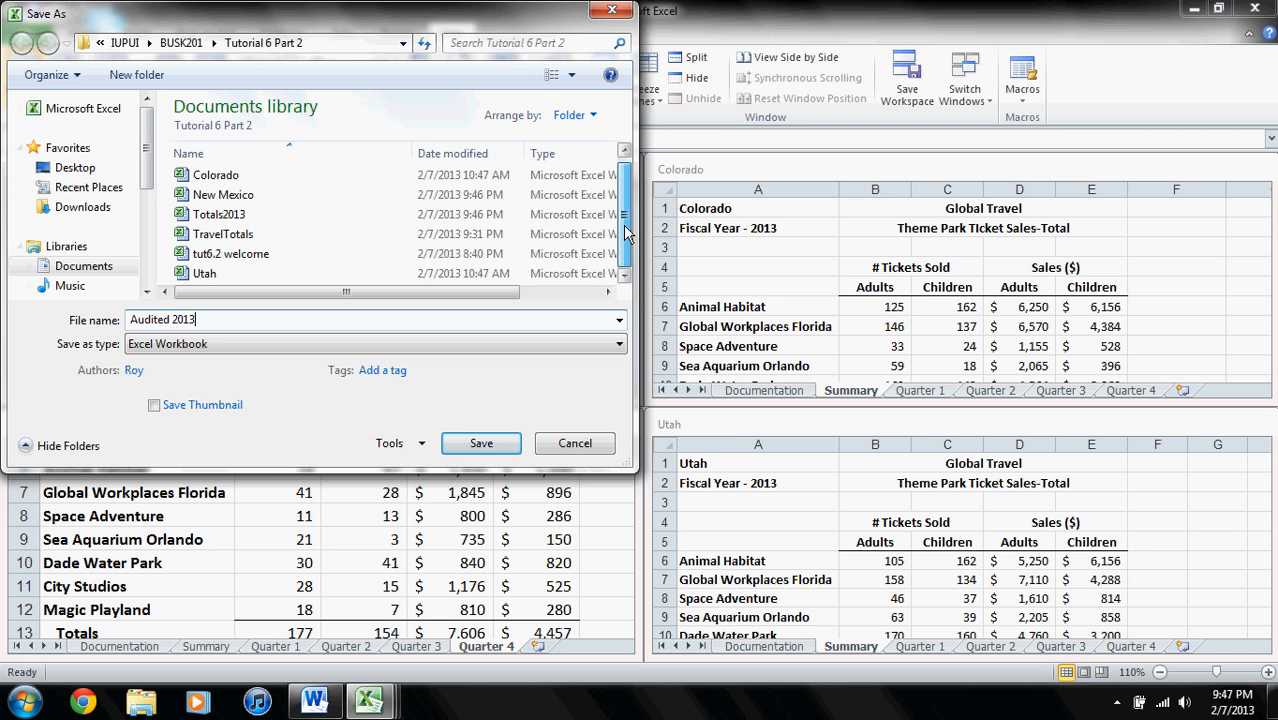
click(481, 443)
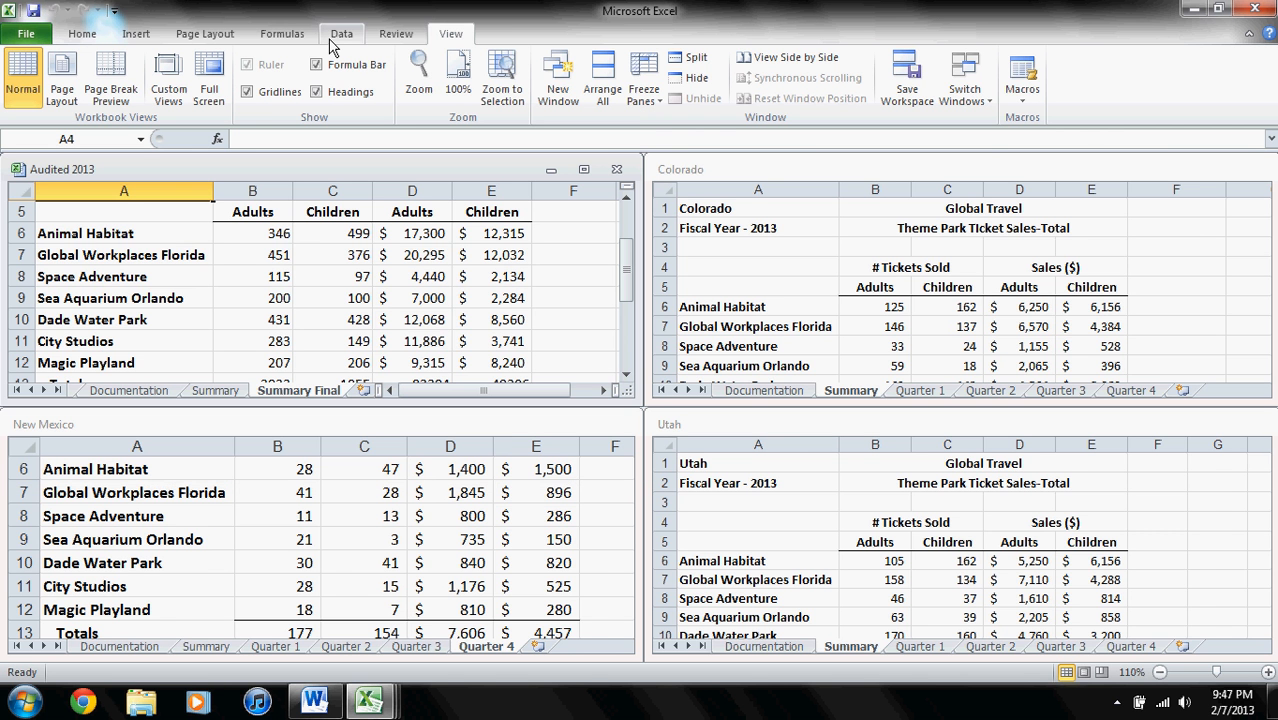
- Break Audited 2013's links to the Colorado, New Mexico and Utah workbooks, and inspect the content of cell B6 in Summary Final
click(583, 170)
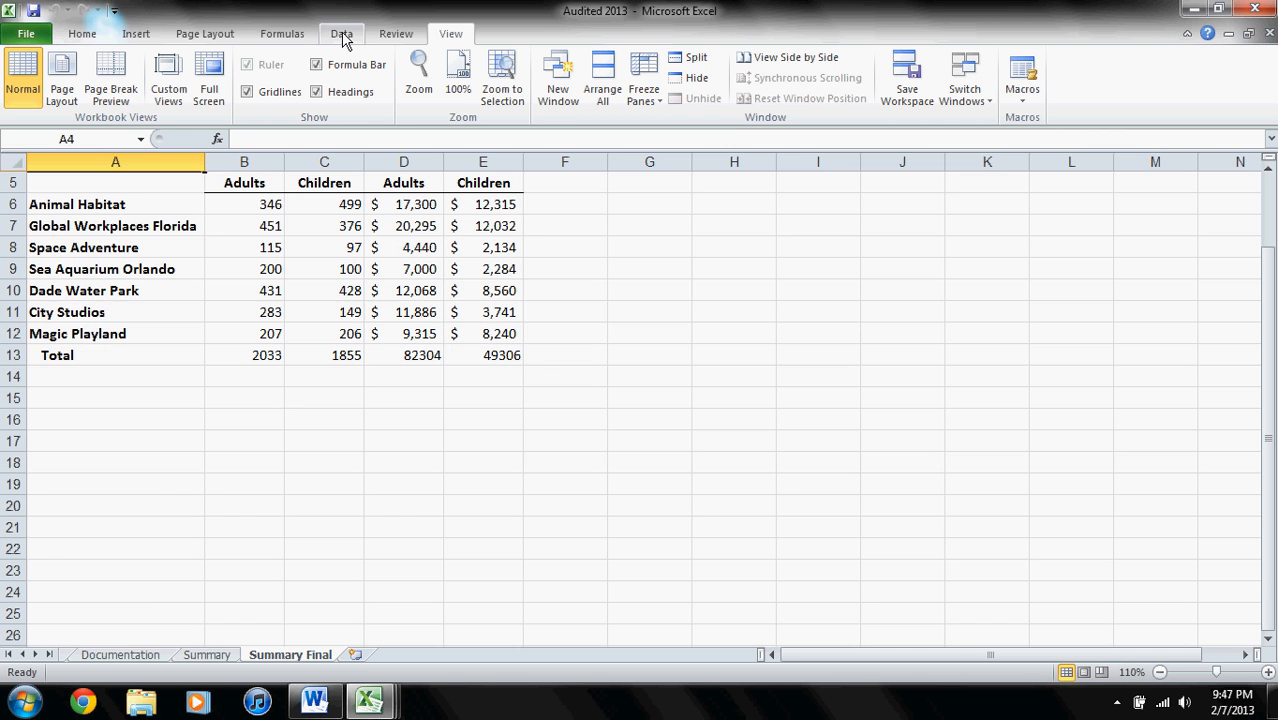
click(341, 34)
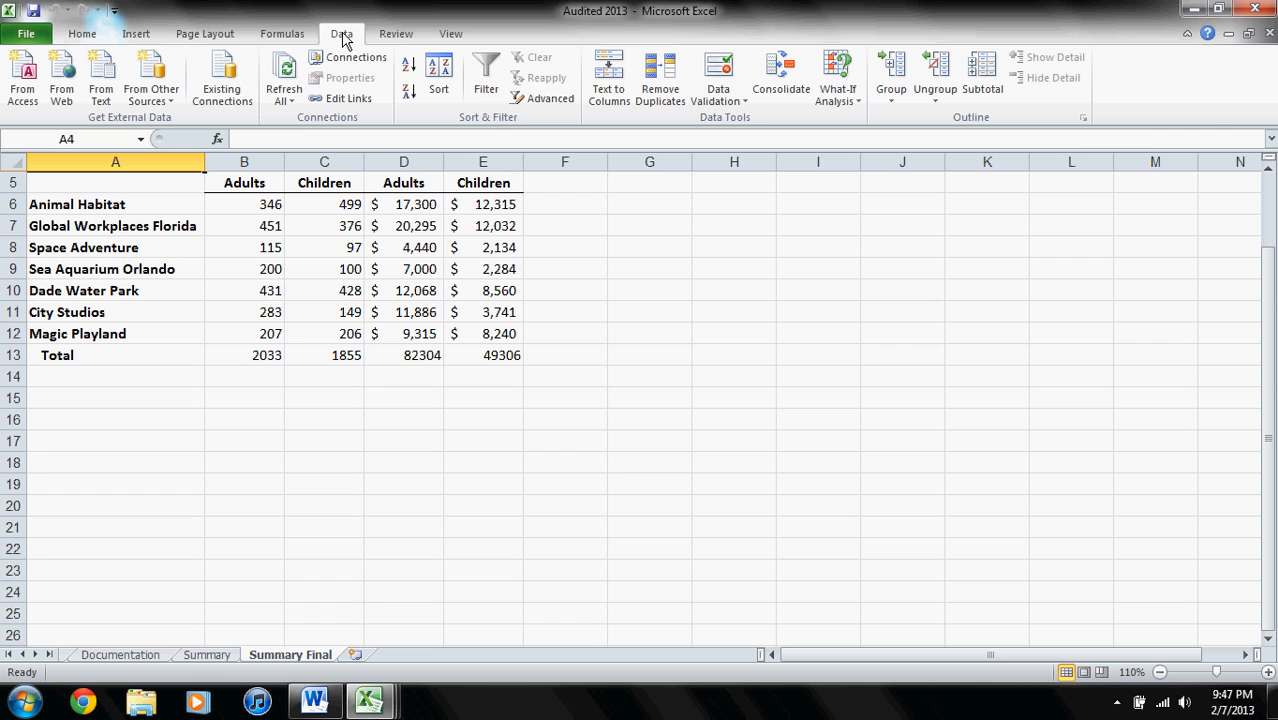
click(345, 98)
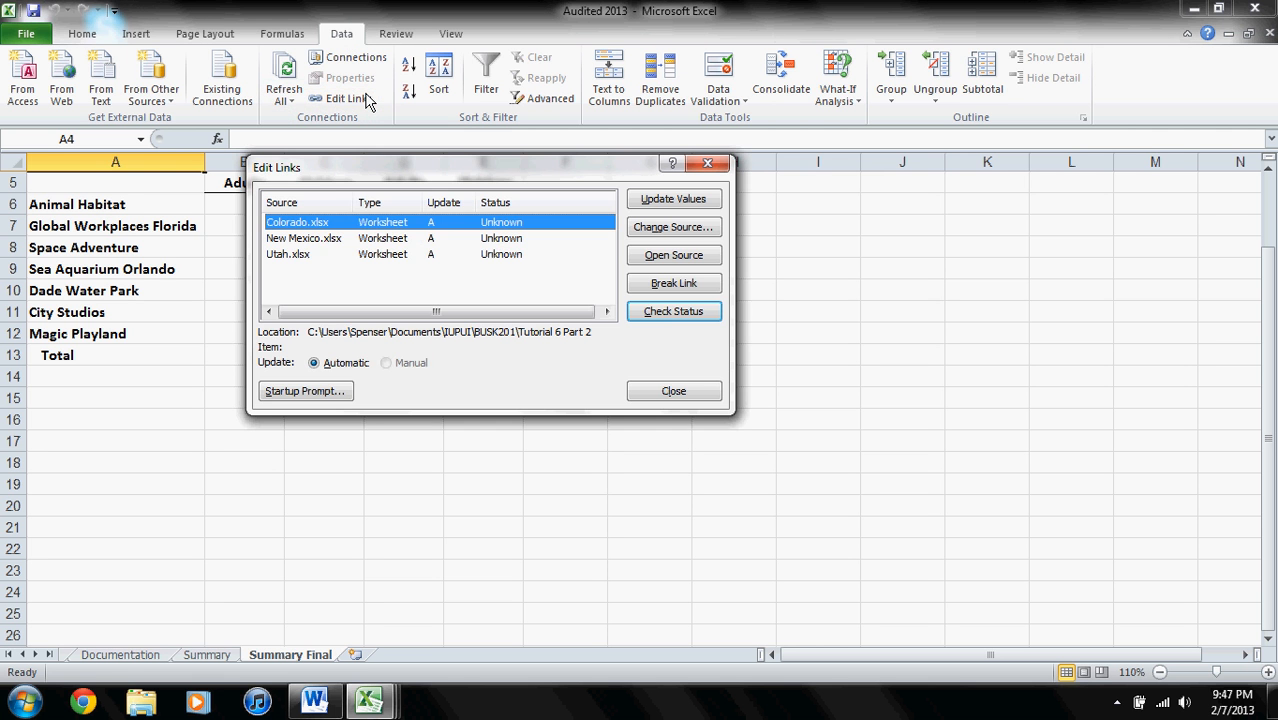
click(674, 285)
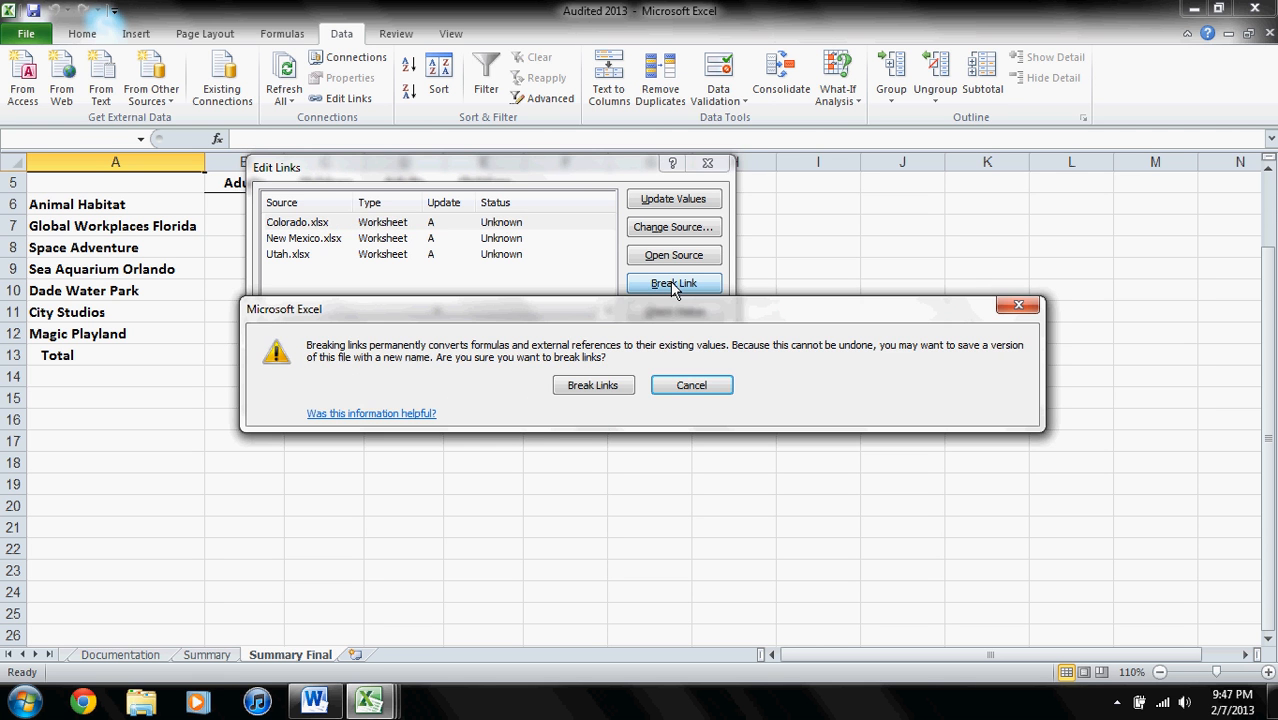
click(593, 386)
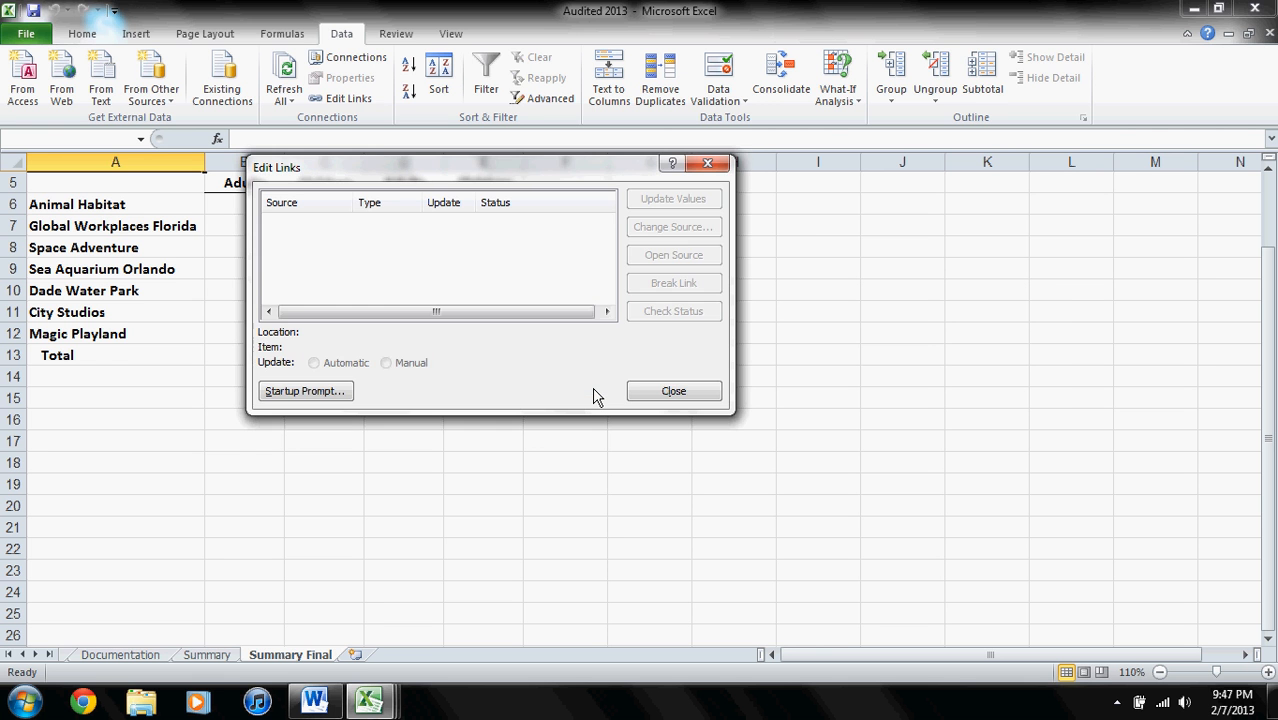
click(657, 395)
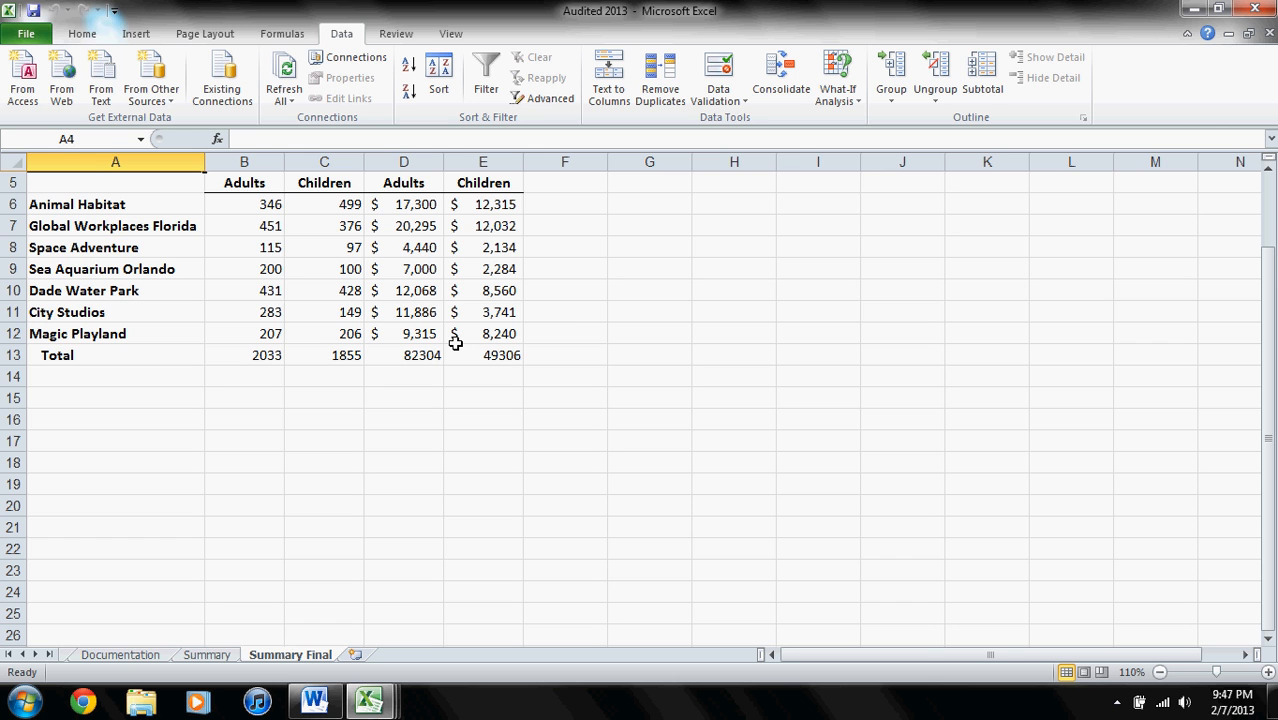
click(247, 205)
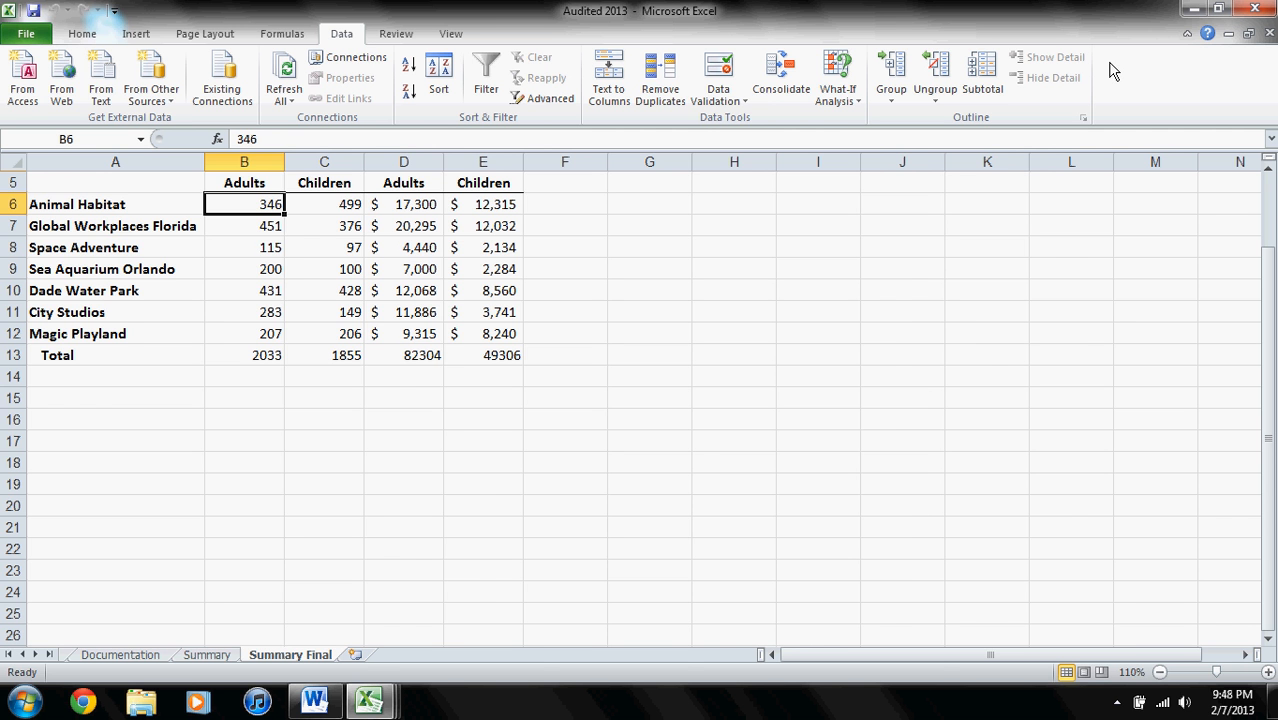
- Show New Mexico's Summary sheet, and arrange all open workbook windows in a cascade with Audited 2013 in front
click(1248, 38)
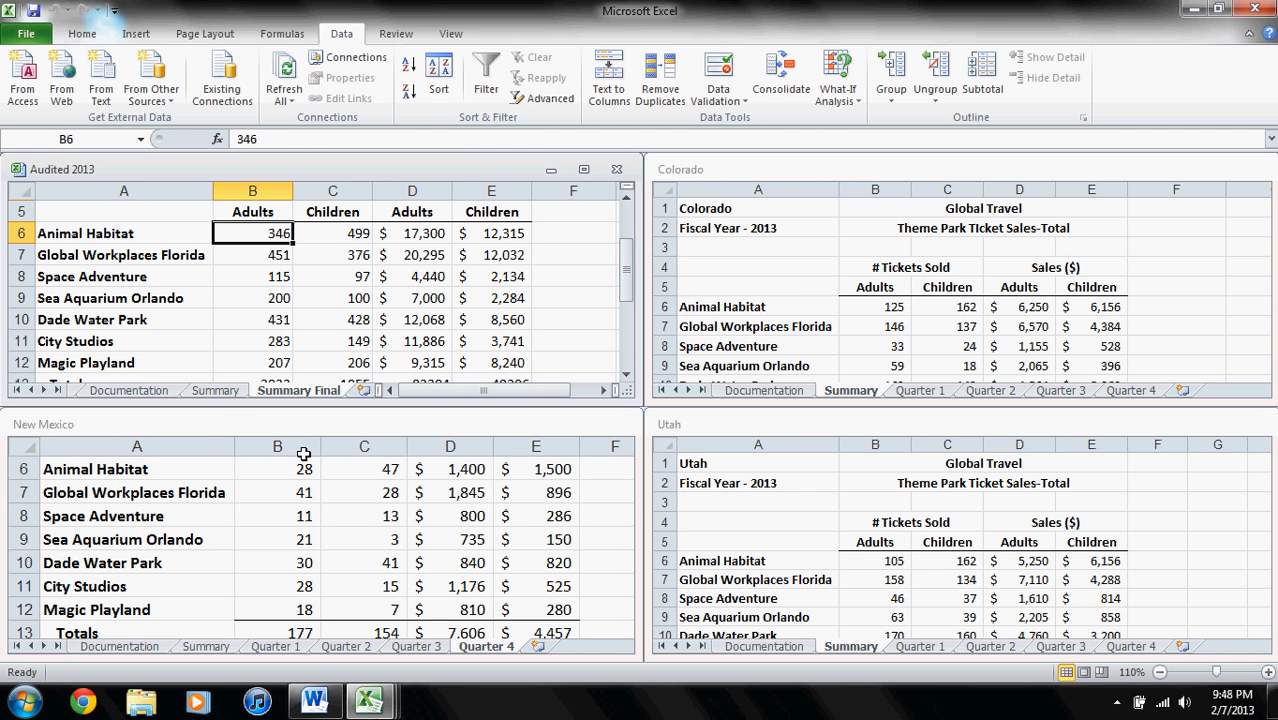
click(206, 646)
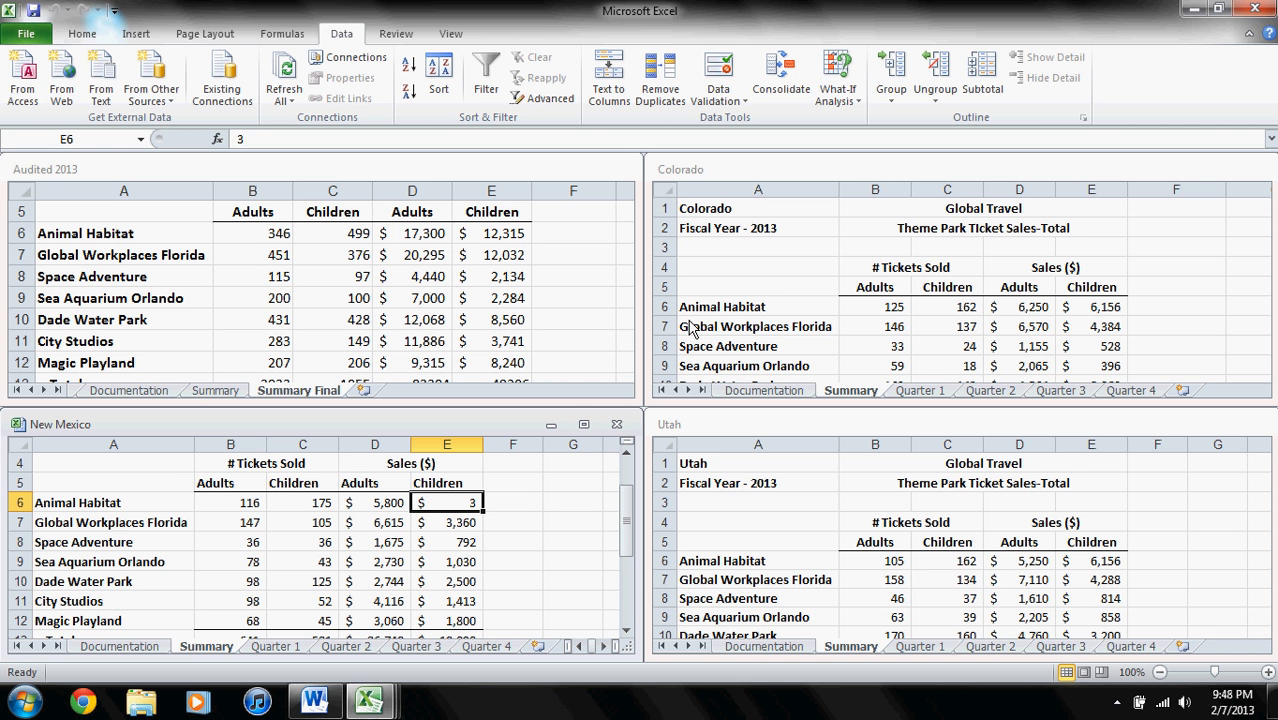
click(432, 176)
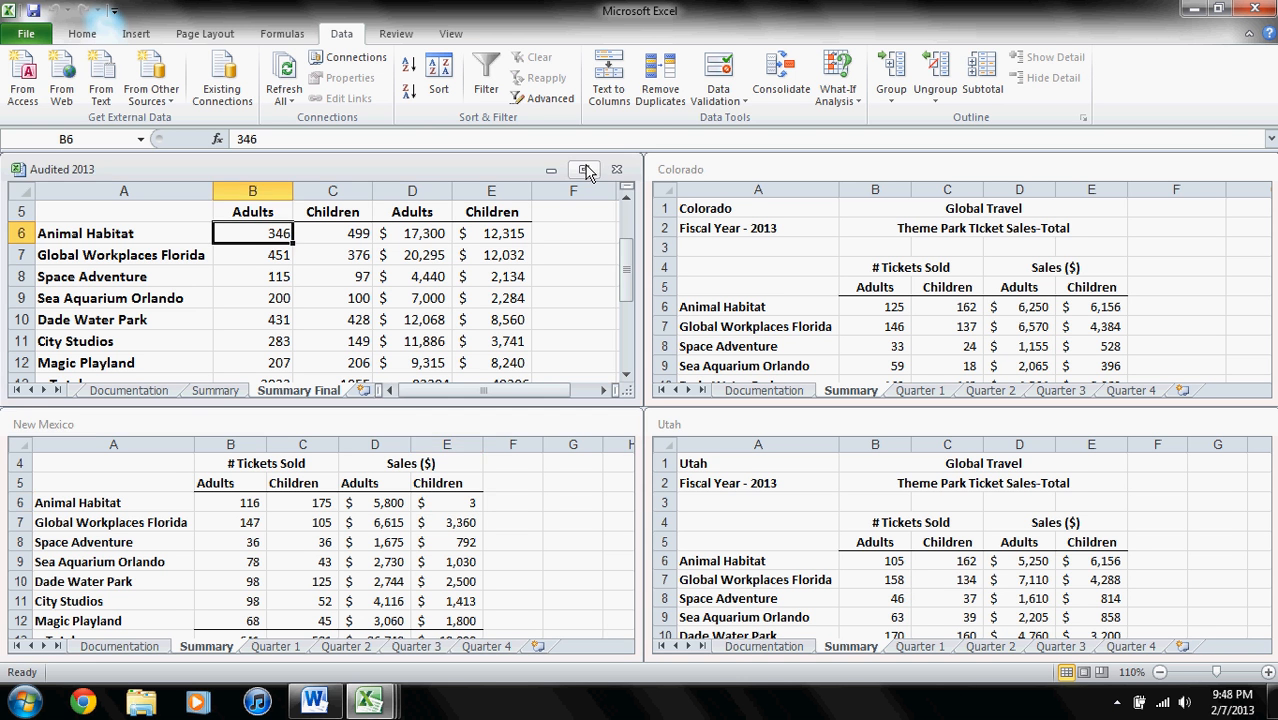
click(585, 170)
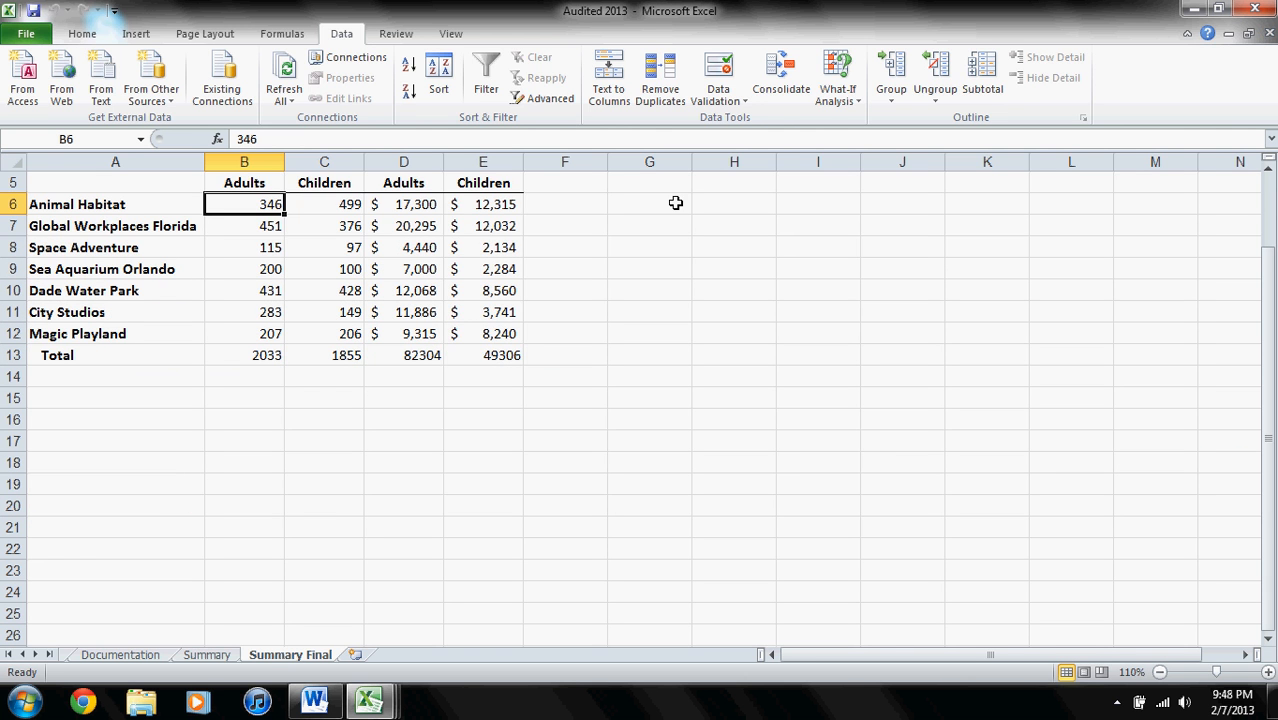
click(449, 34)
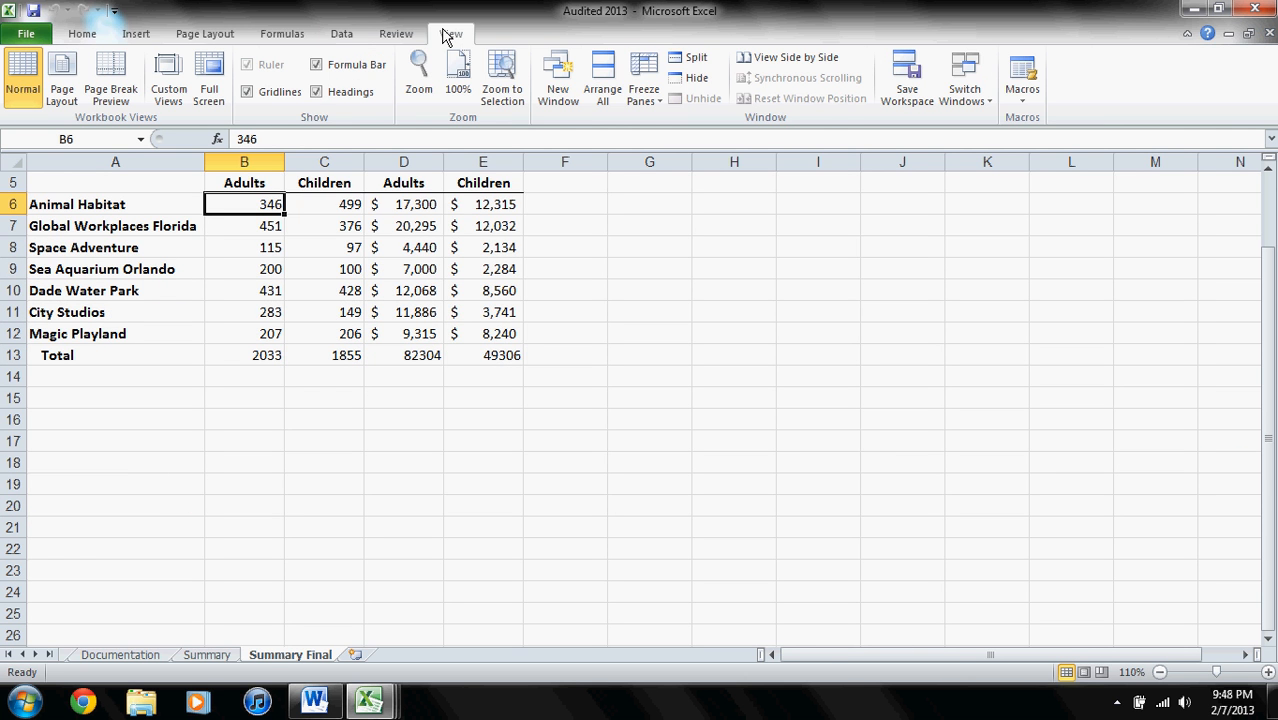
click(603, 90)
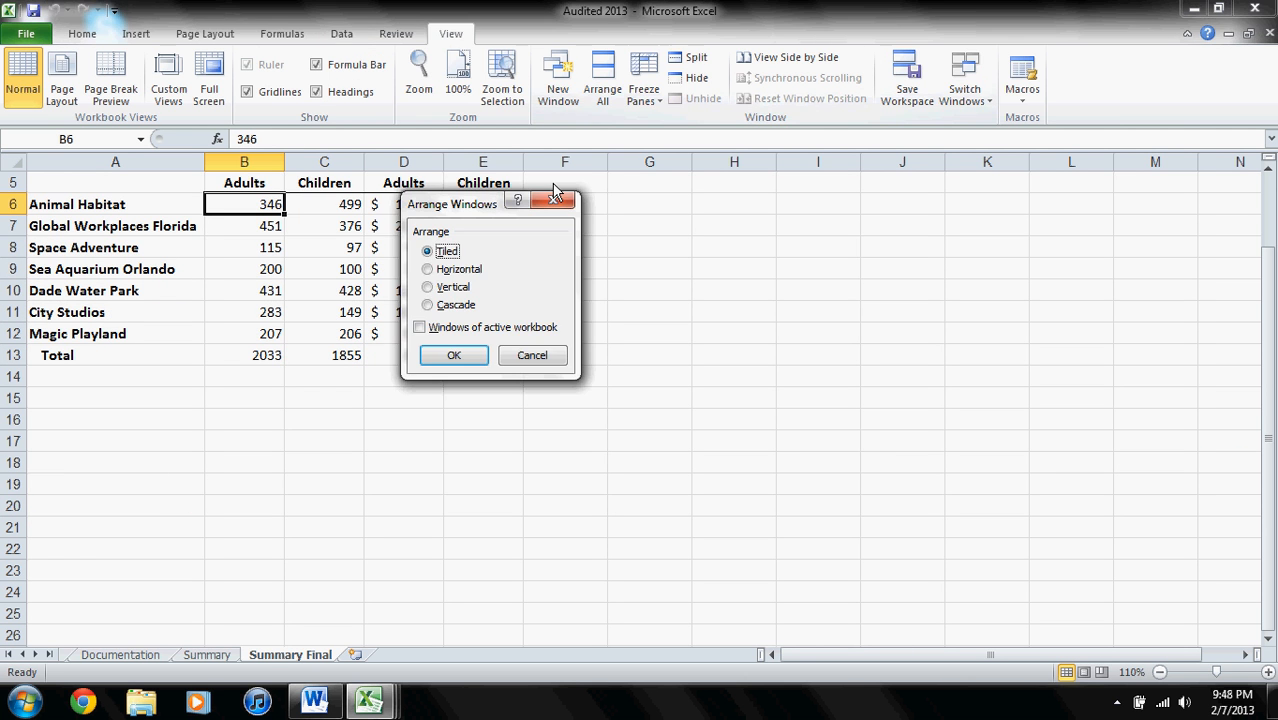
click(430, 306)
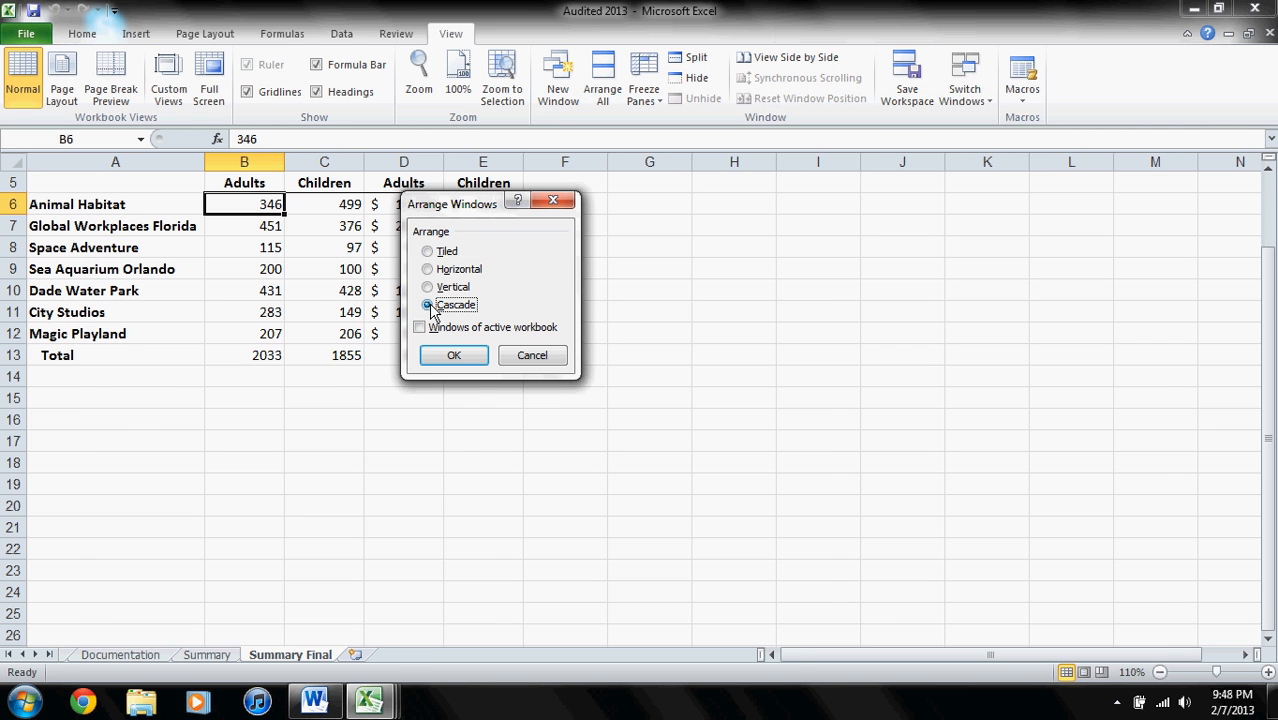
click(451, 352)
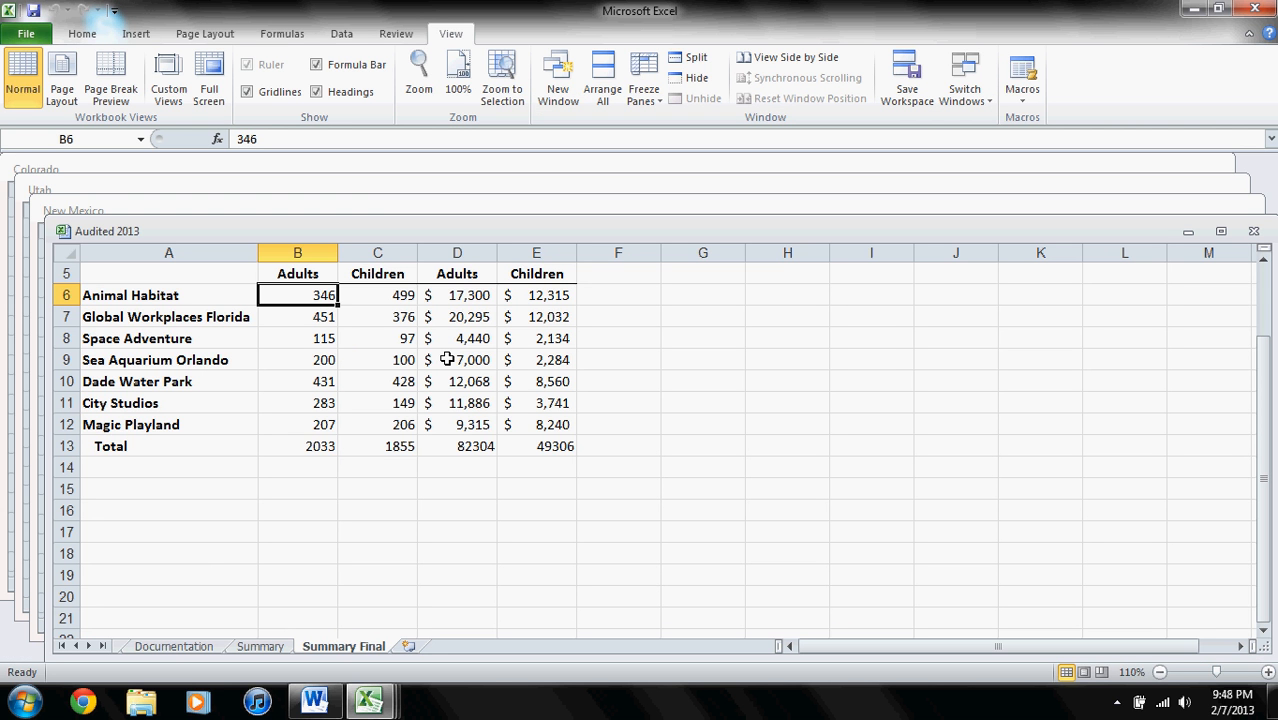
- Save the window layout as a workspace named Theme Parks in the Tutorial 6 Part 2 folder, saving the changes to Audited 2013
click(920, 95)
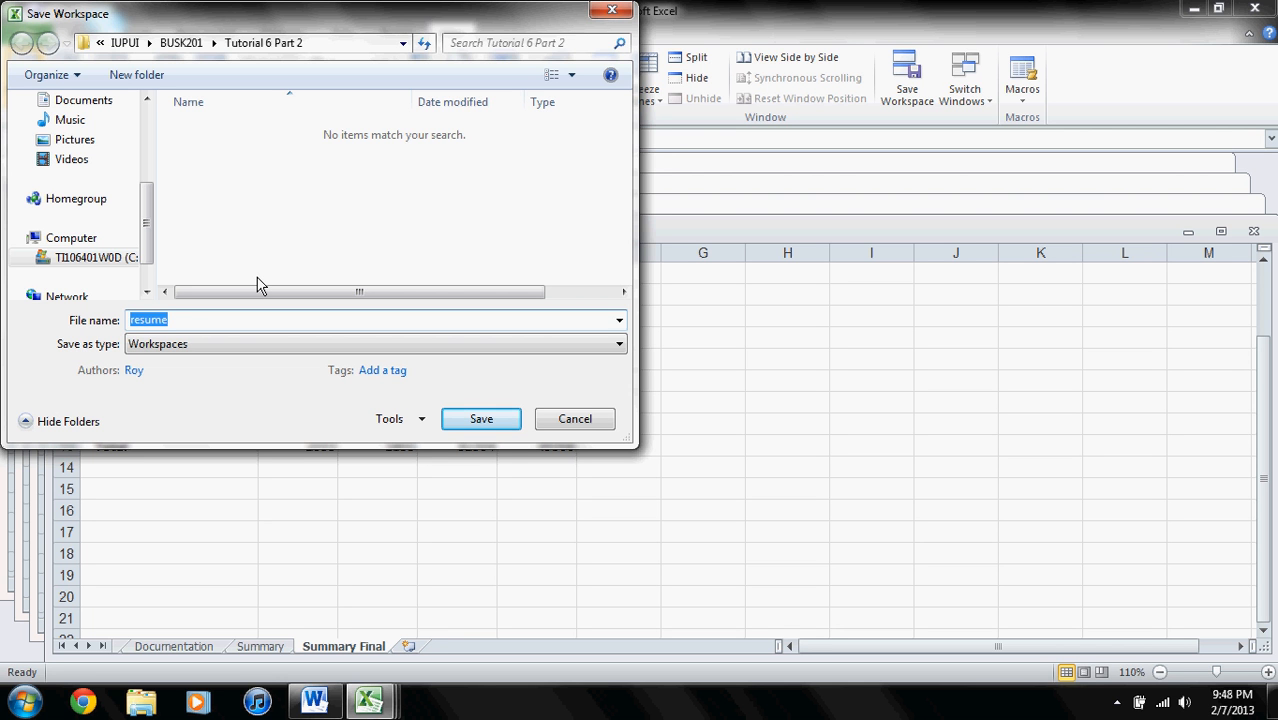
text(Theme PArks)
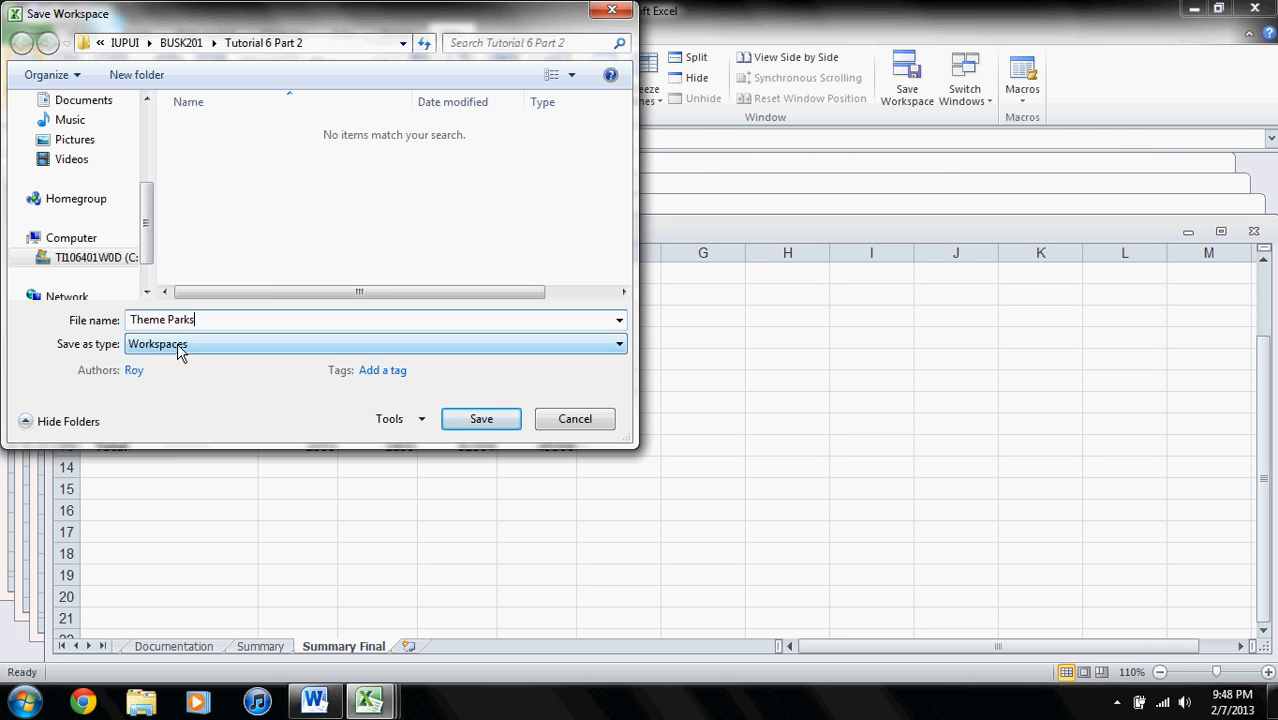
click(473, 428)
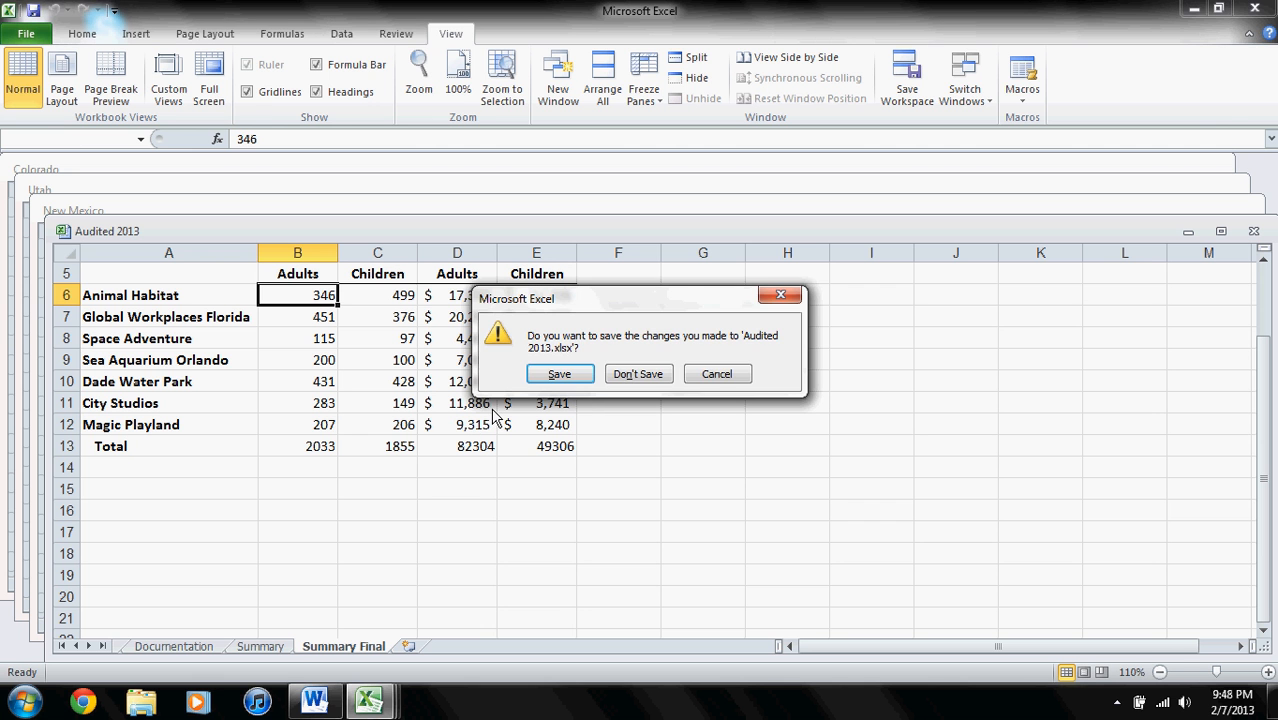
click(560, 375)
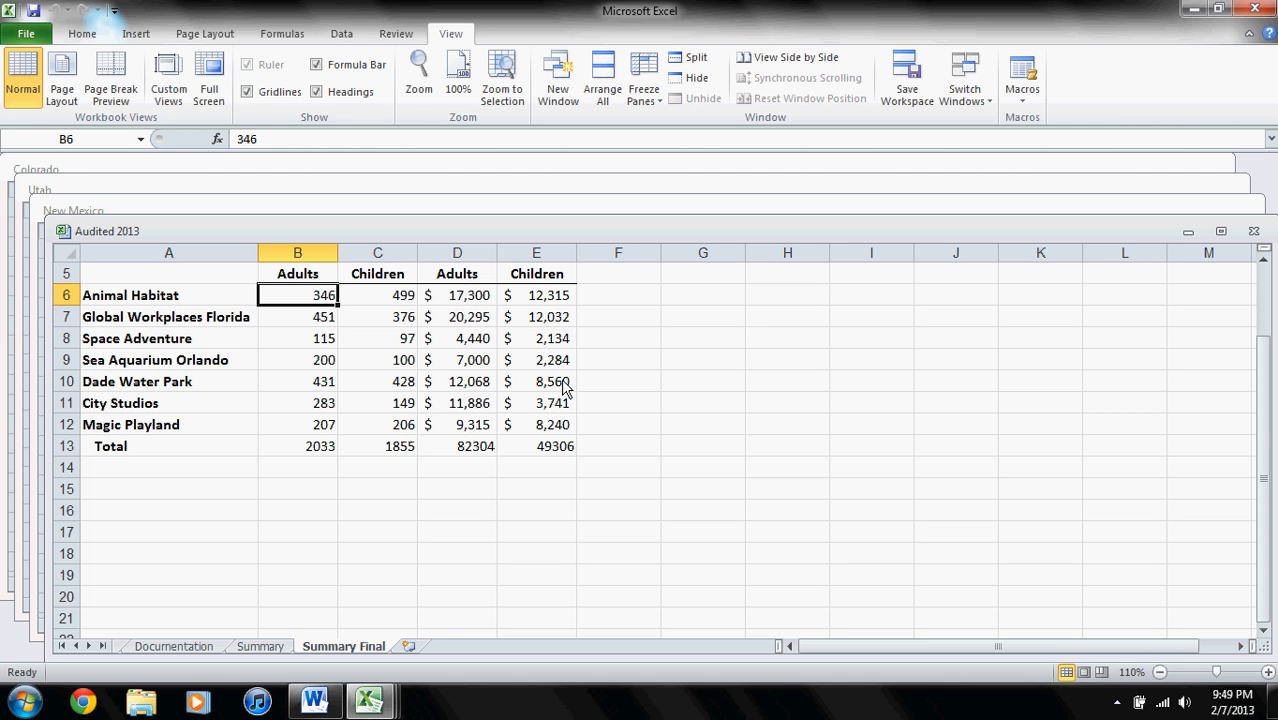